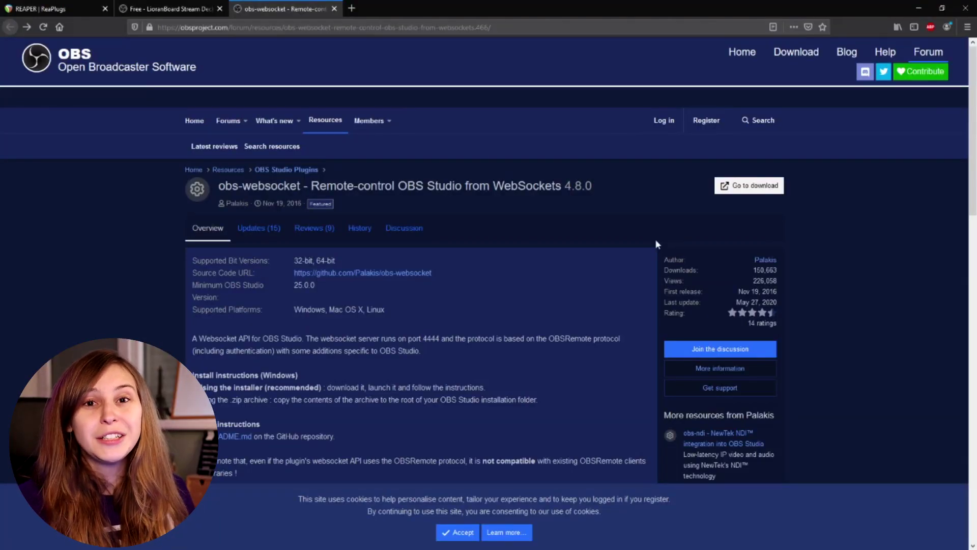
- Open the obs-websocket 4.8.0 download page and go to the files at the end of the release notes
click(725, 193)
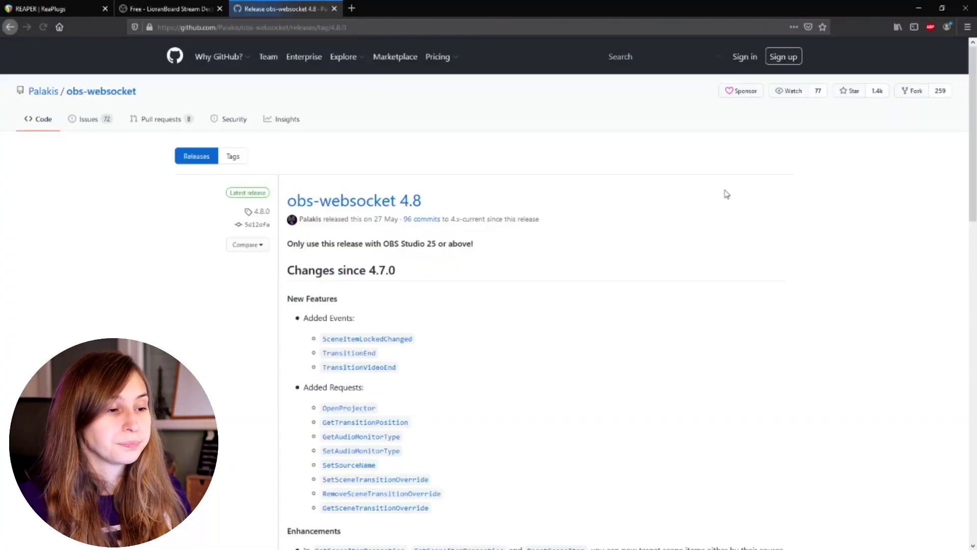
scroll(720, 200, down, 20)
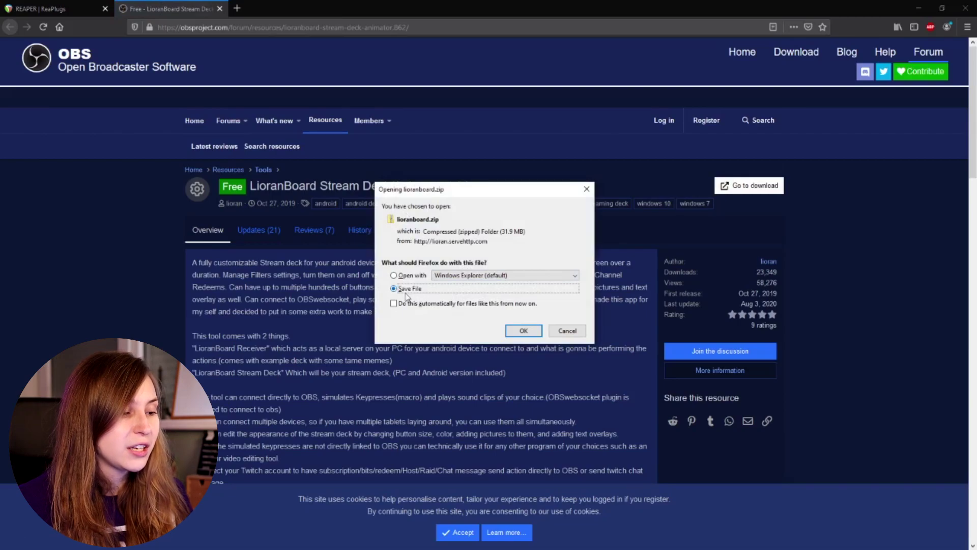
- Save lioranboard.zip to disk and show the list of downloads
click(523, 331)
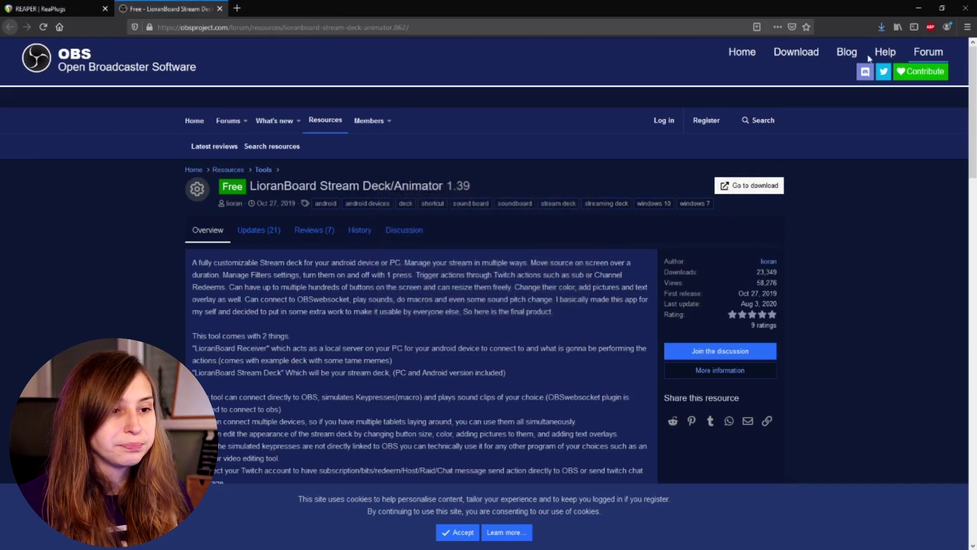
click(882, 28)
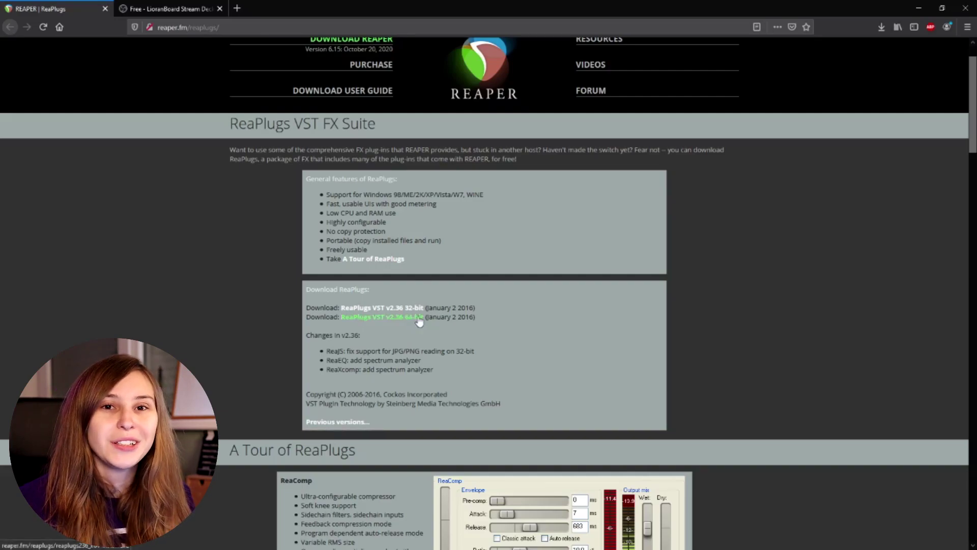
- Download the 64-bit ReaPlugs VST v2.36 installer, run it, accept the licence and proceed with the Normal components
click(418, 319)
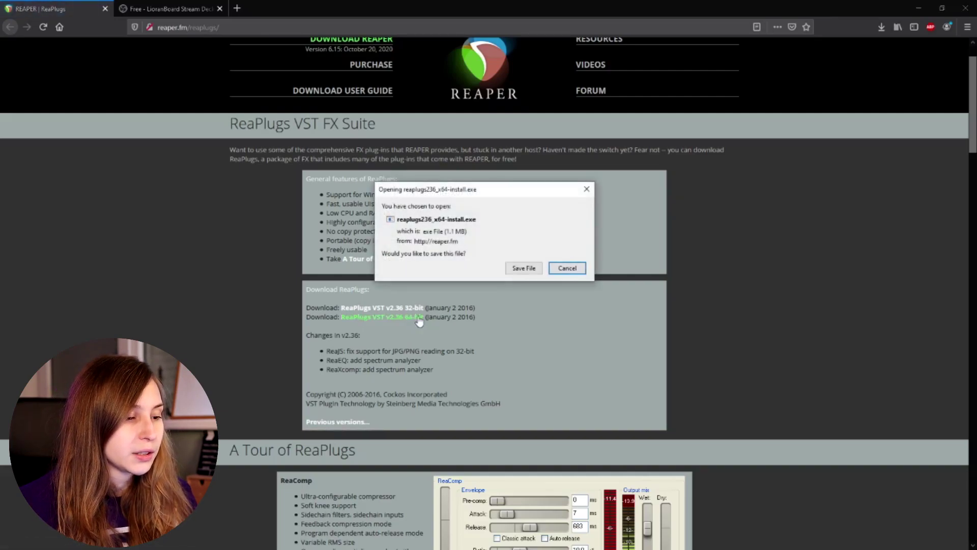
click(523, 267)
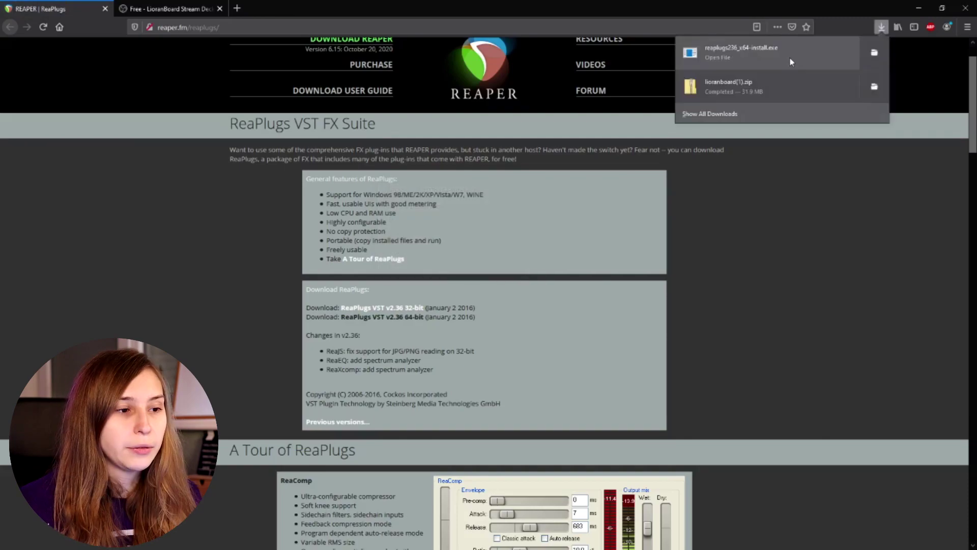
click(789, 57)
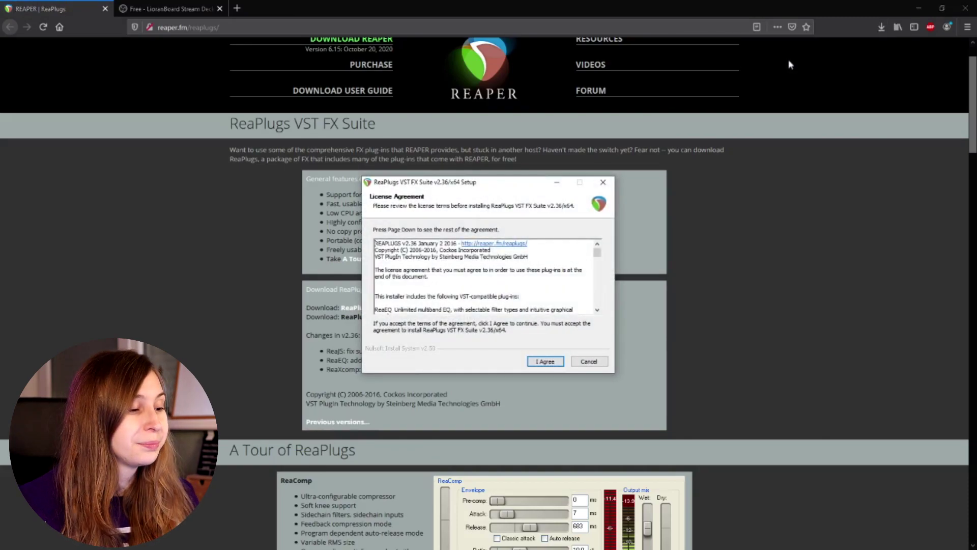
click(539, 363)
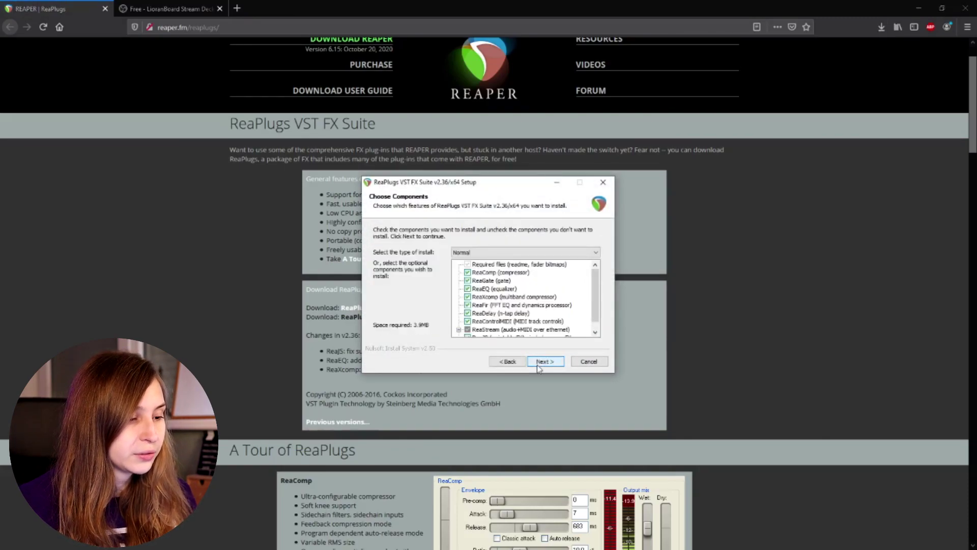
click(539, 366)
click(539, 364)
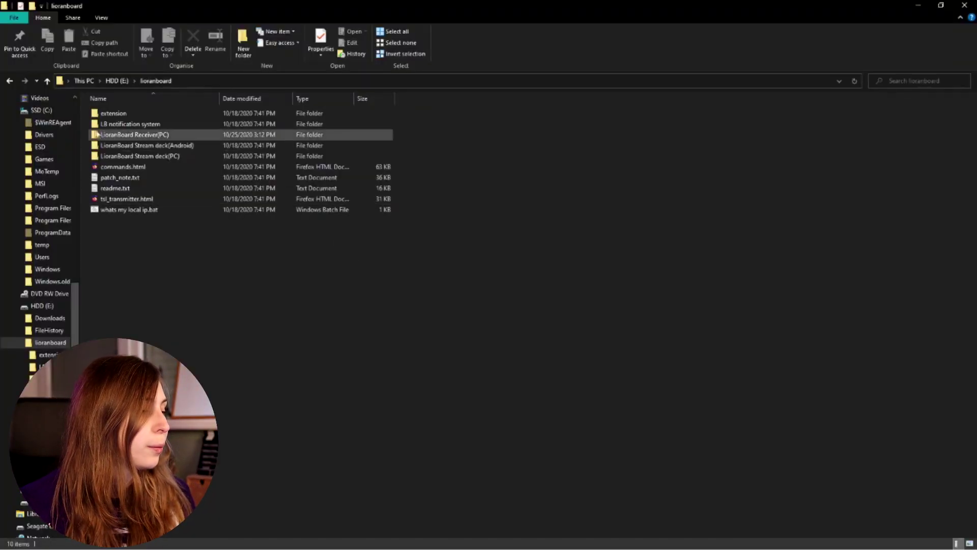
- Launch LioranBoard Receiver.exe from the LioranBoard Receiver(PC) folder and open its options
double_click(128, 138)
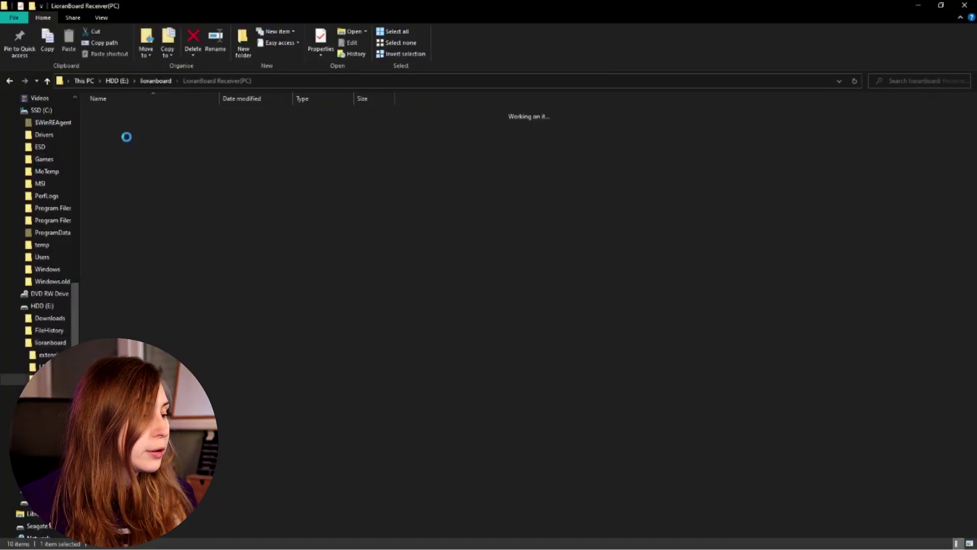
click(190, 286)
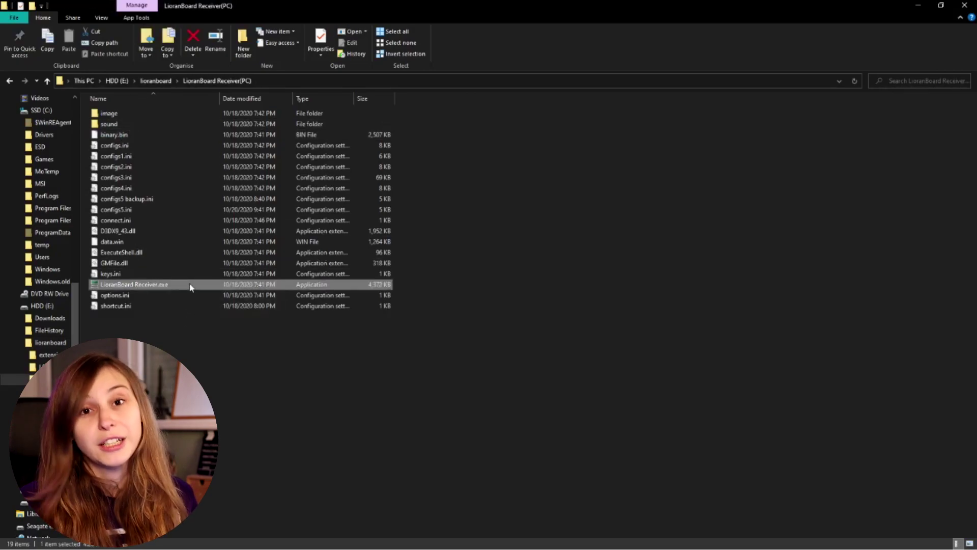
double_click(191, 286)
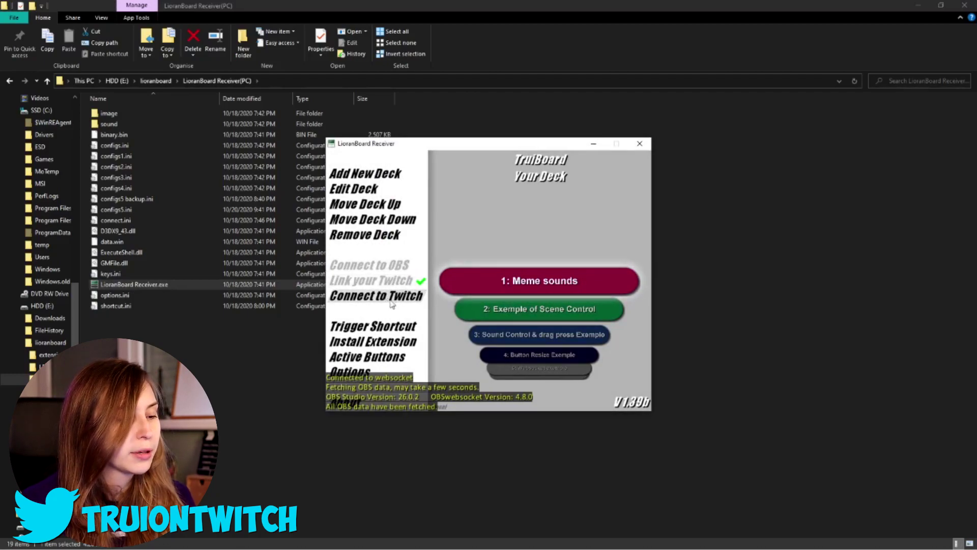
click(359, 376)
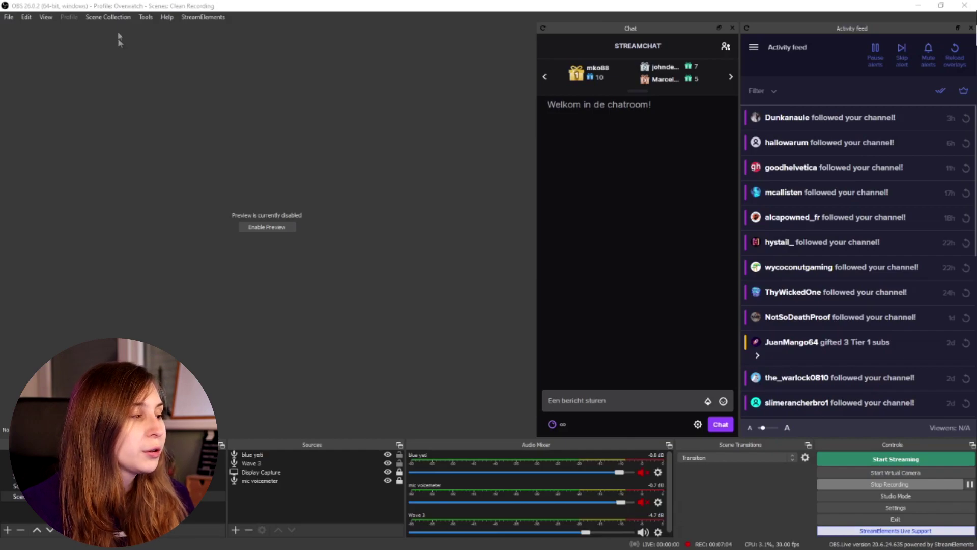
- Check the server port and authentication options in the OBS WebSockets Server Settings
click(143, 17)
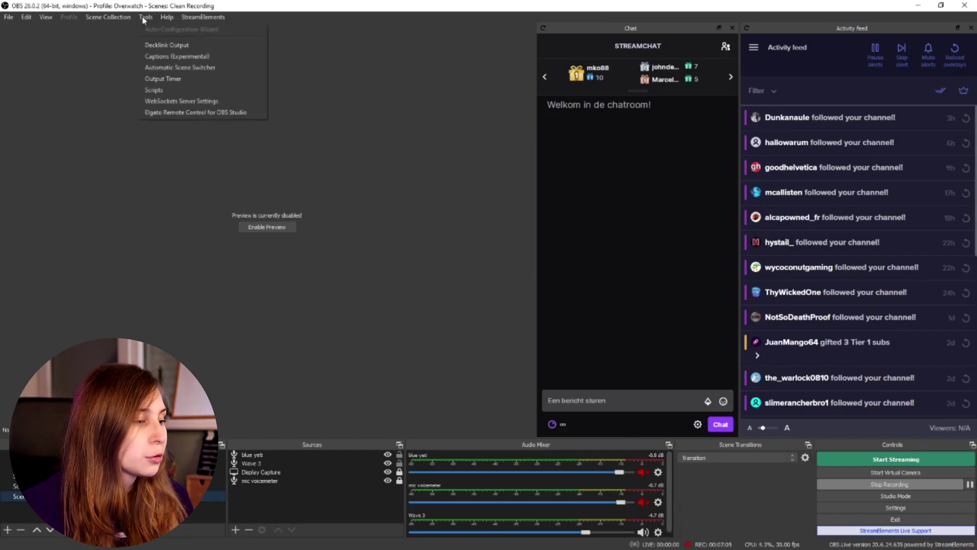
click(171, 102)
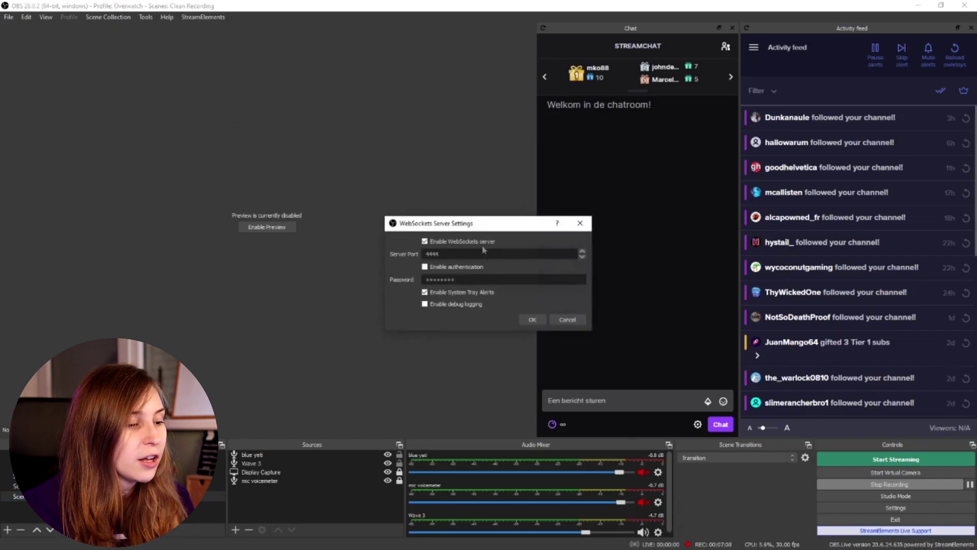
click(580, 223)
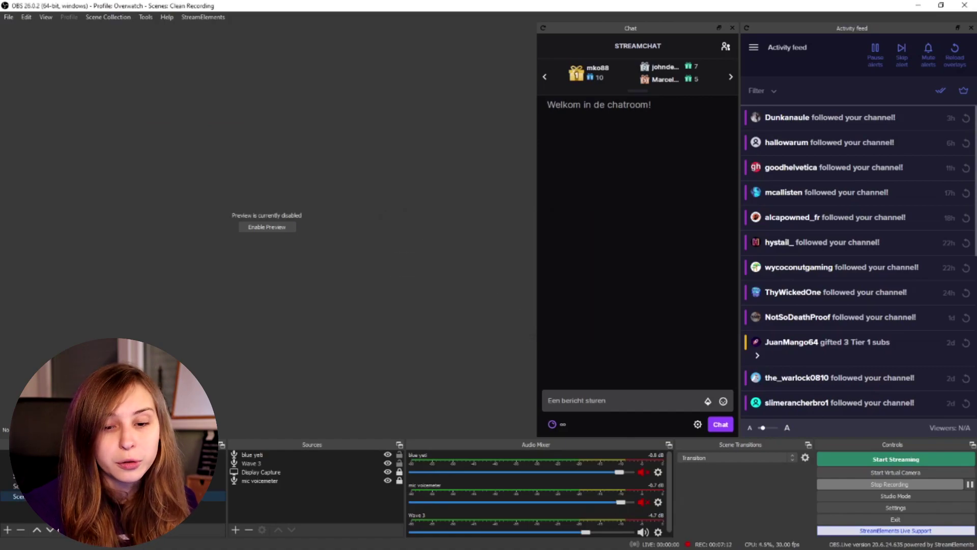
- Switch back to LioranBoard Receiver, reposition its window and accept the OBS websocket and auto-connect options
key(alt+Tab)
drag(452, 144, 362, 97)
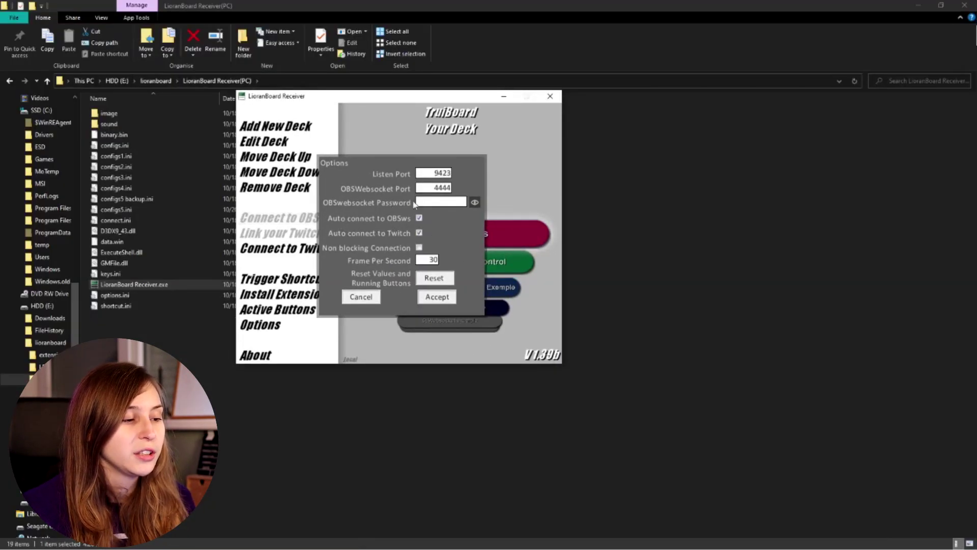
click(437, 297)
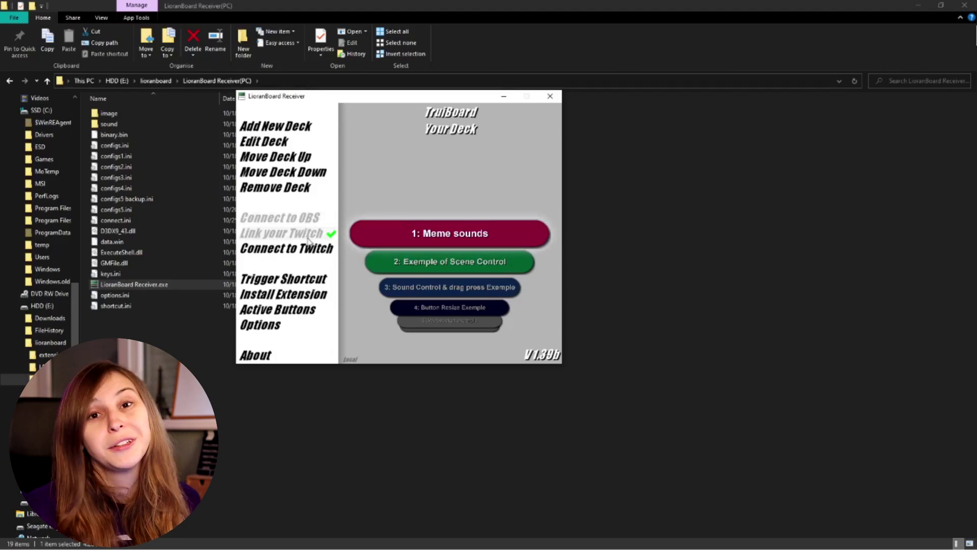
- Try to connect LioranBoard Receiver to Twitch, dismiss the transmitter notice and close the receiver
click(266, 252)
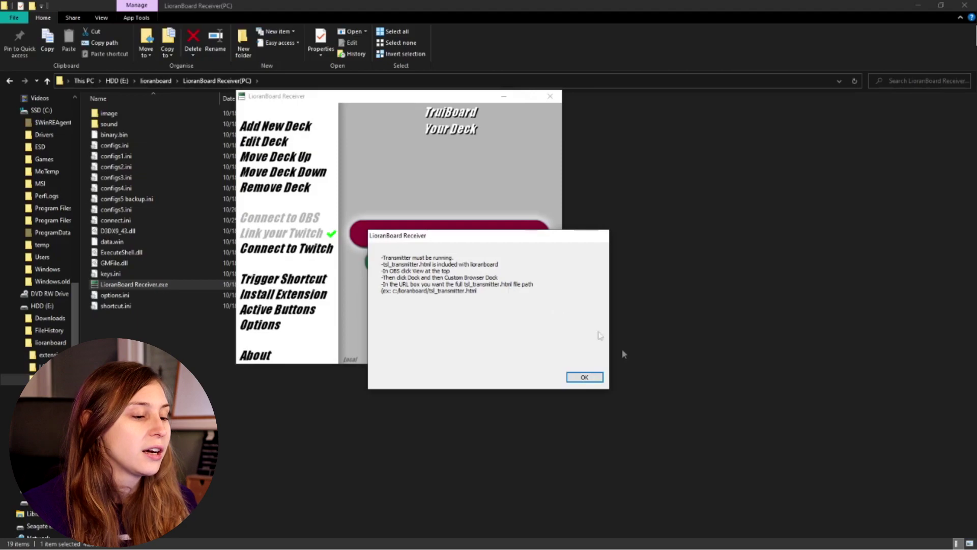
click(584, 377)
click(549, 95)
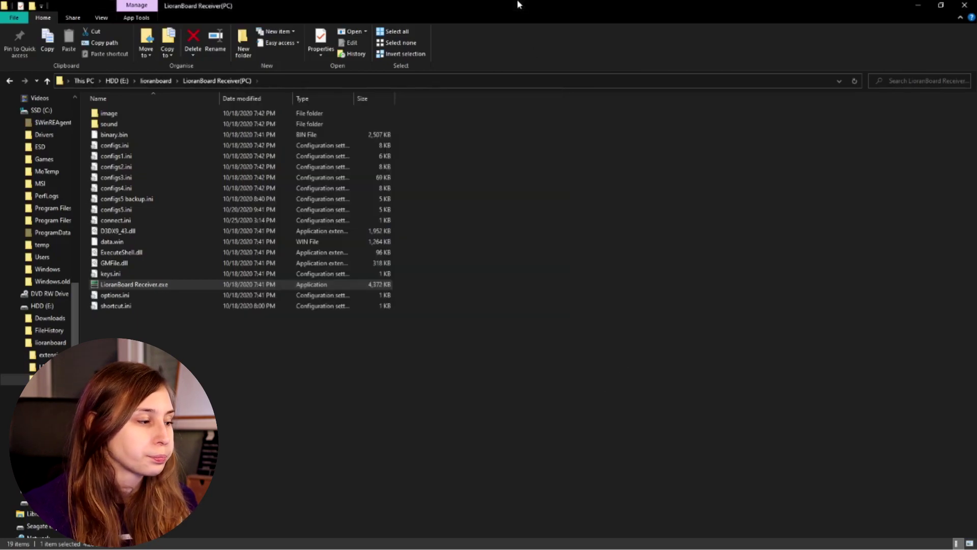
- Add a browser source named Transmitter in OBS, enable its local file option and browse for the file
click(166, 81)
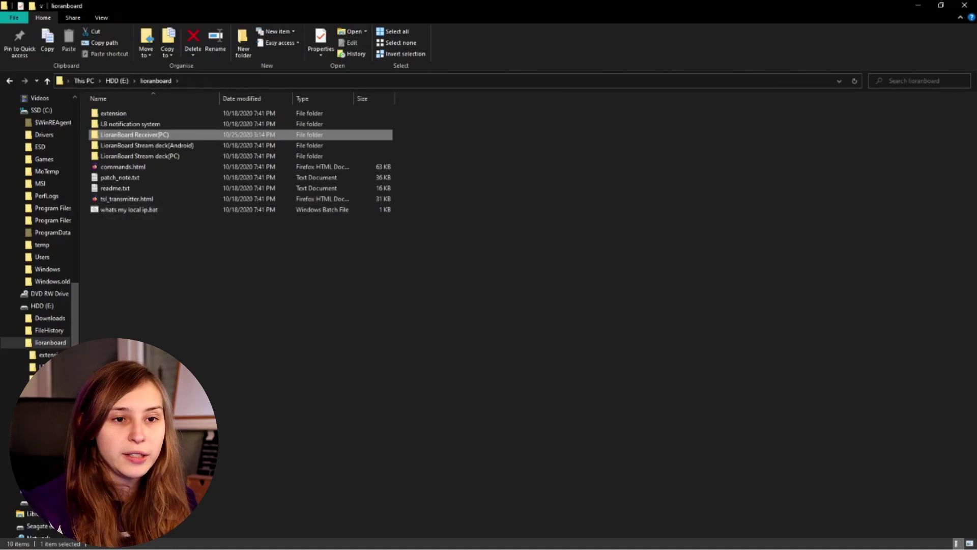
key(alt+Tab)
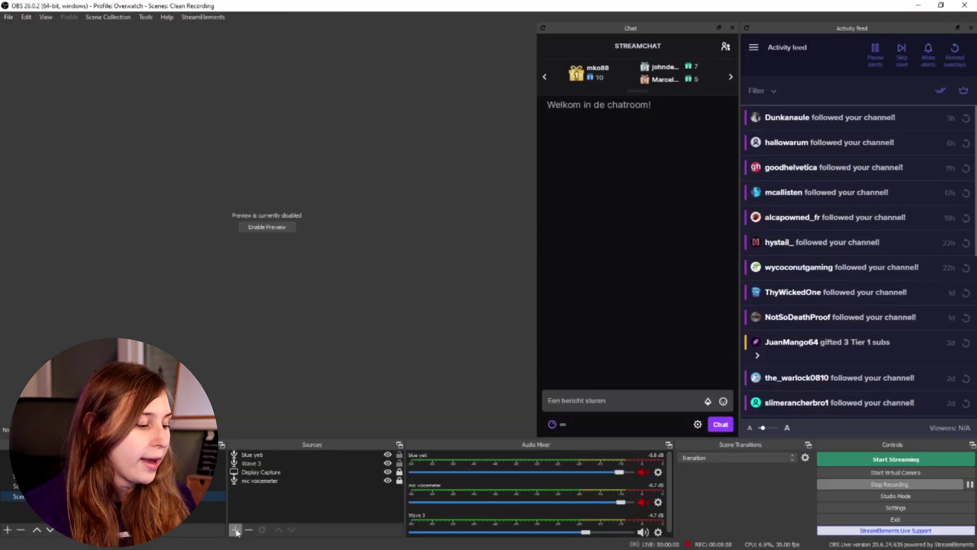
click(235, 530)
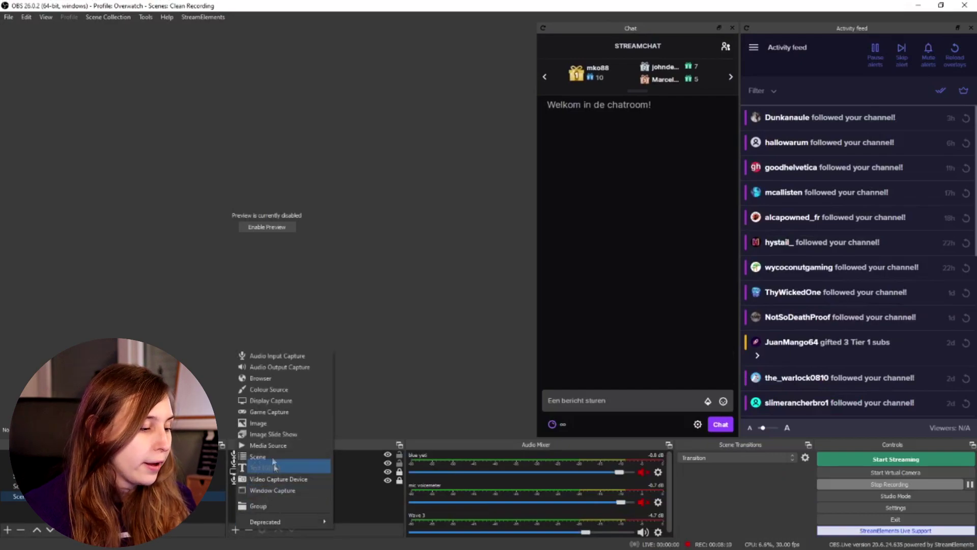
click(272, 379)
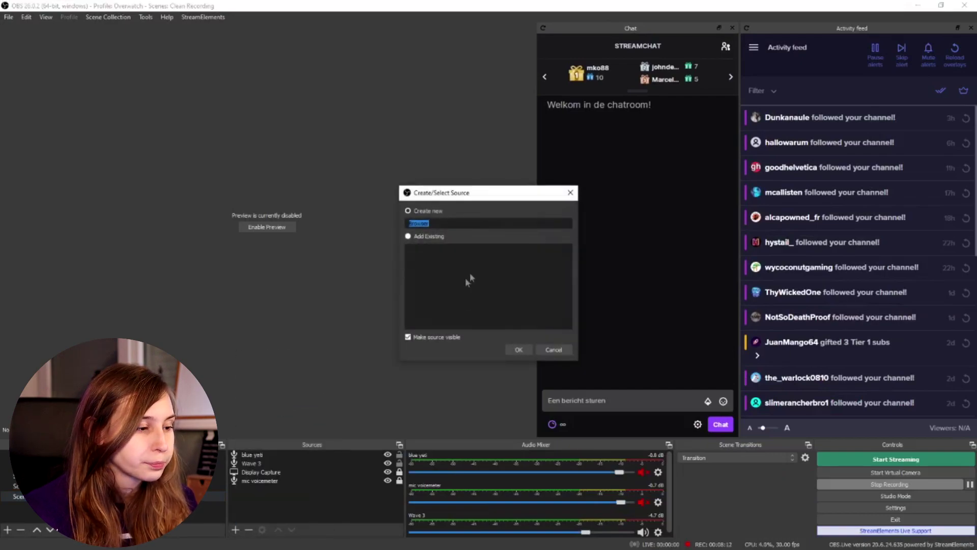
text(Transmid)
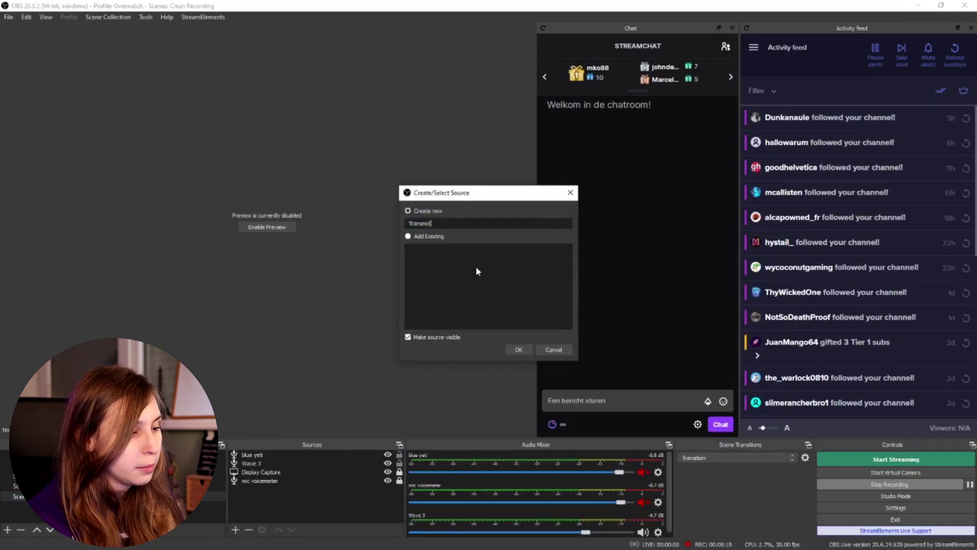
key(BackSpace)
text(tter)
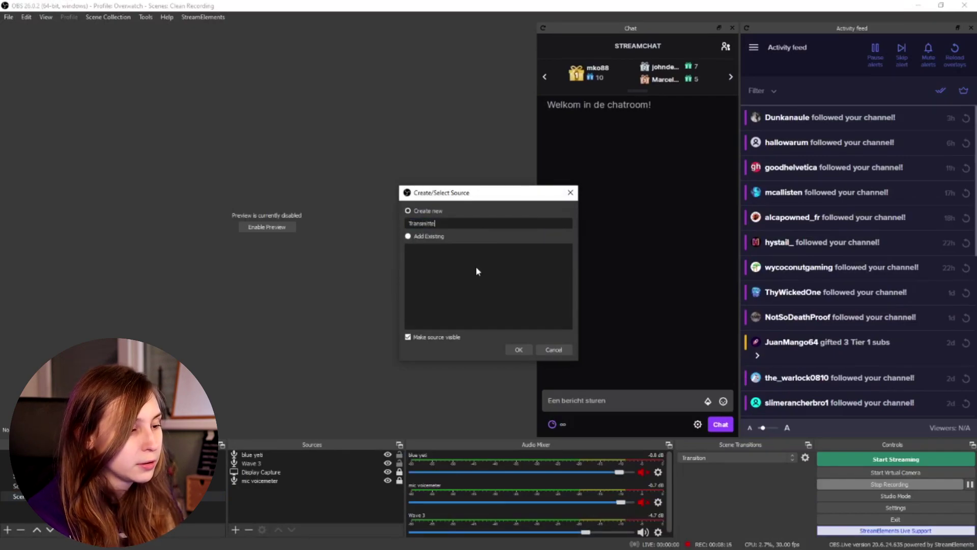
click(518, 349)
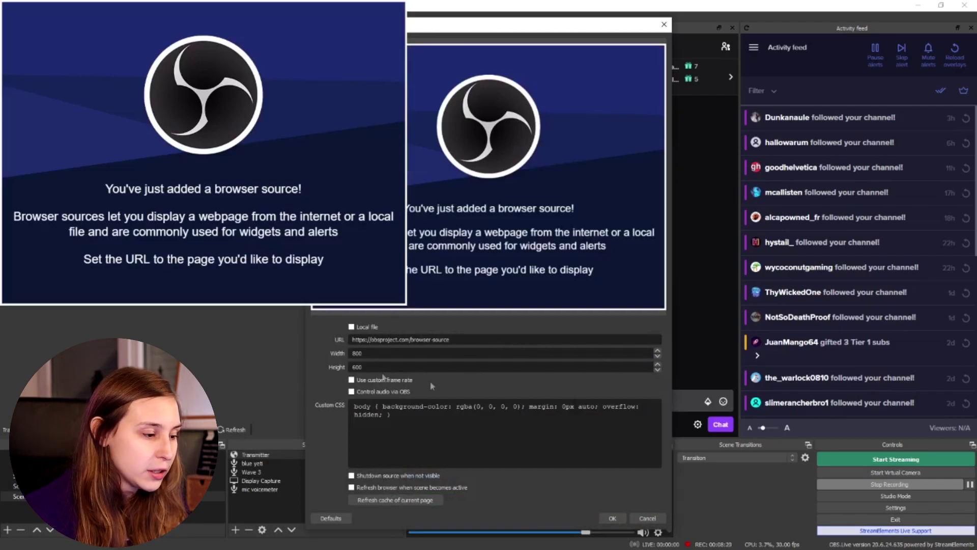
click(351, 327)
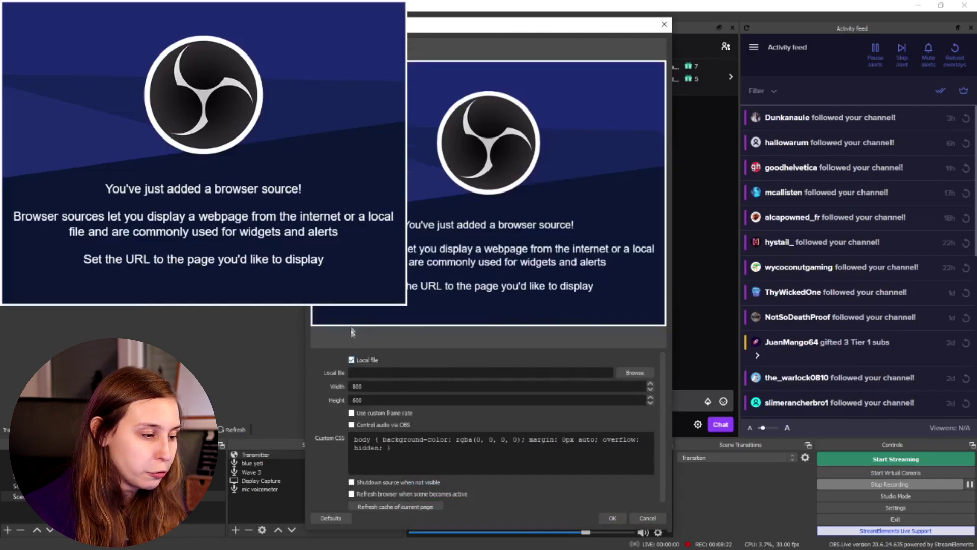
click(636, 375)
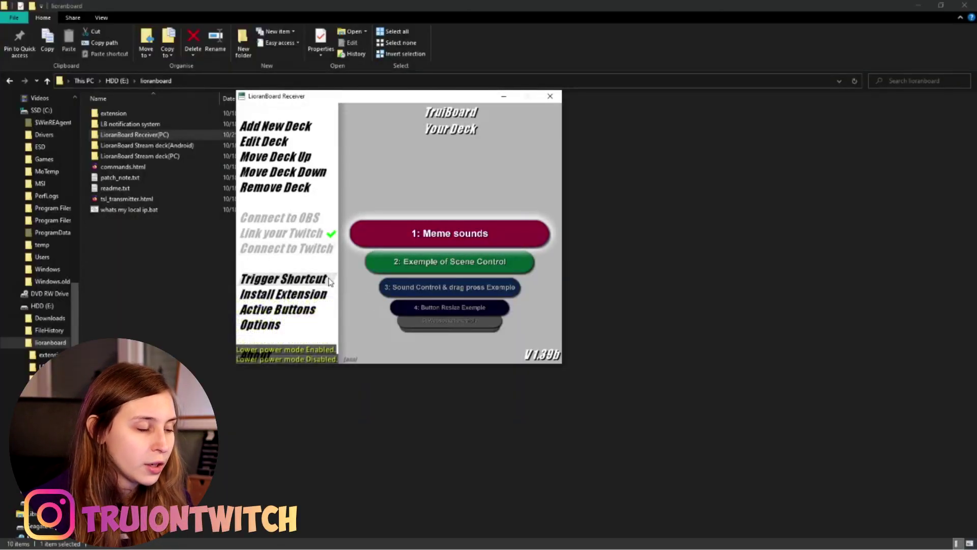
- Open the Camera Switch deck in LioranBoard Receiver for editing and reposition the window
scroll(473, 253, down, 5)
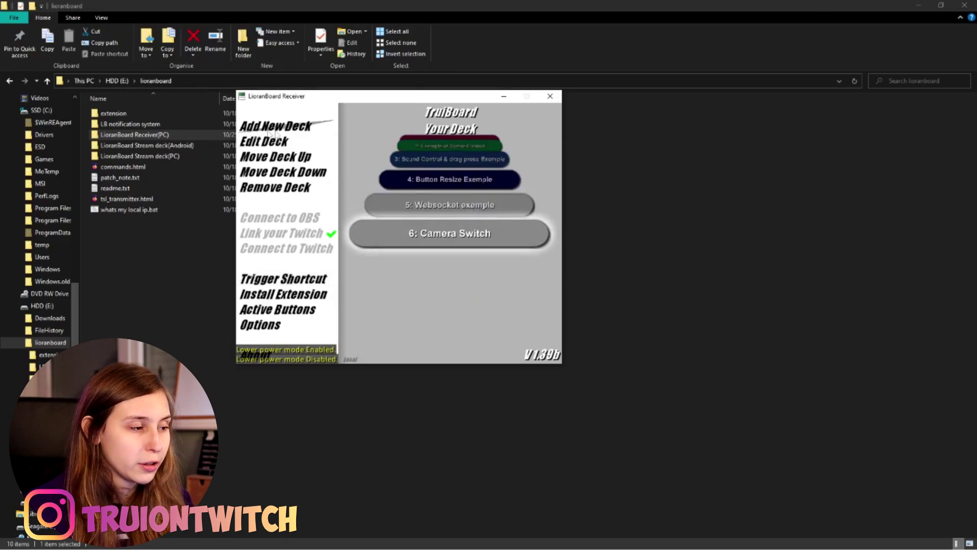
click(447, 247)
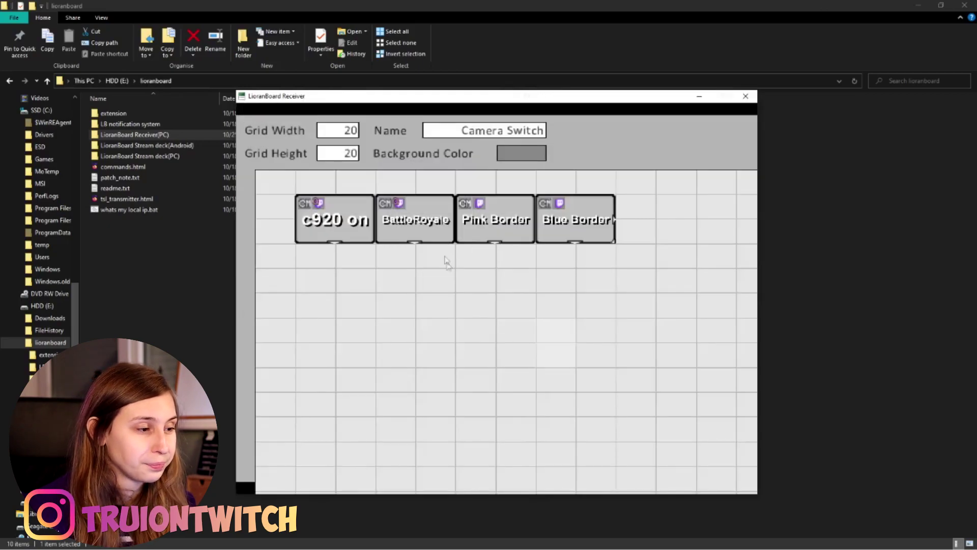
drag(470, 99, 442, 72)
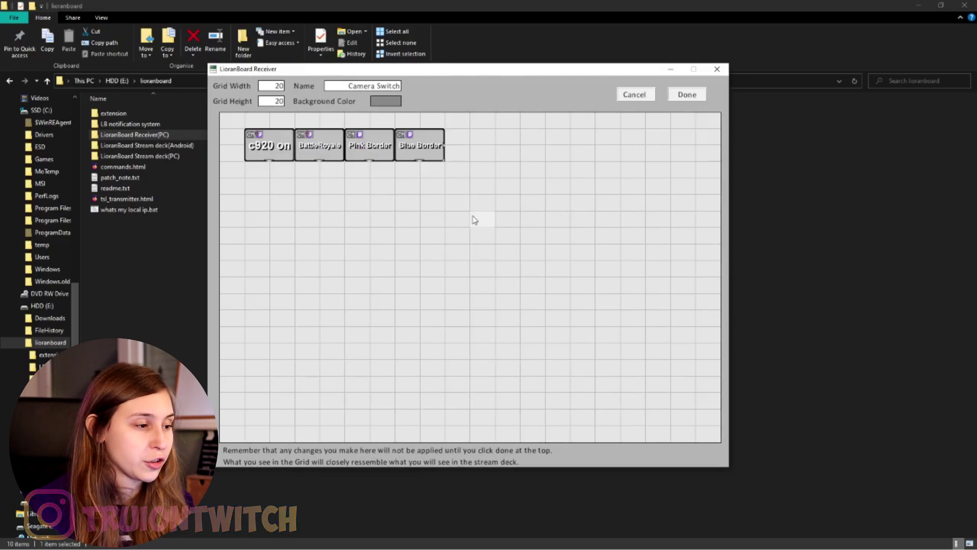
- Create a blank button named high-pitch below the existing Camera Switch buttons and enlarge it to two by two grid cells
right_click(264, 218)
click(334, 133)
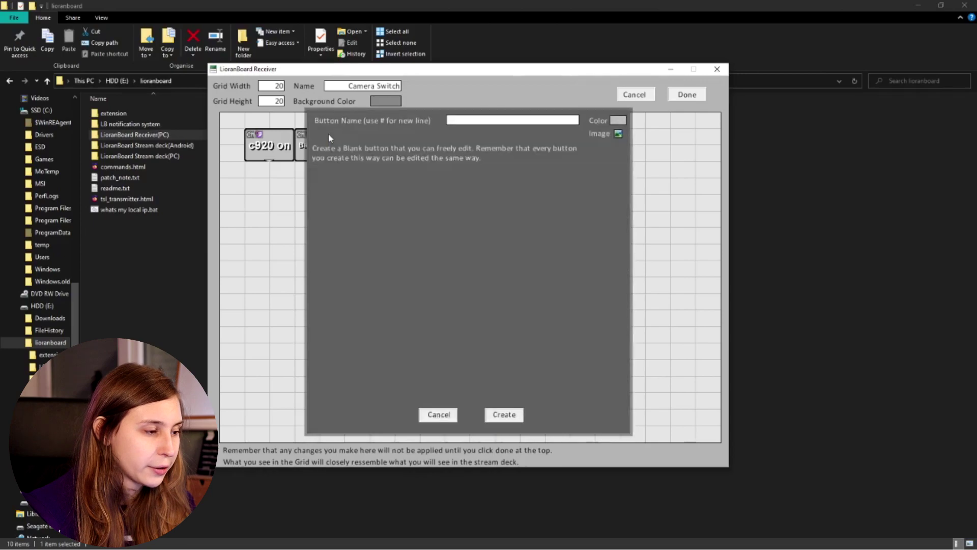
click(459, 122)
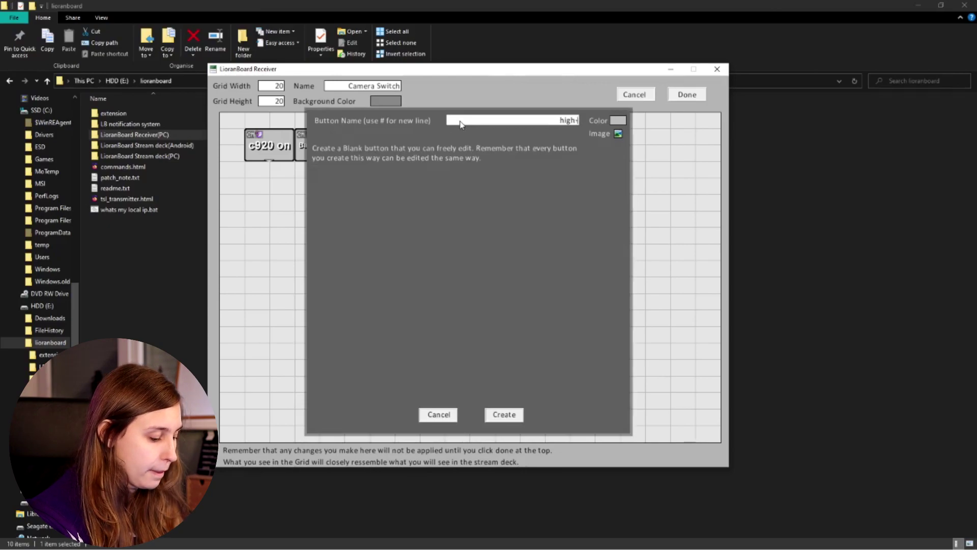
text(high-pitch)
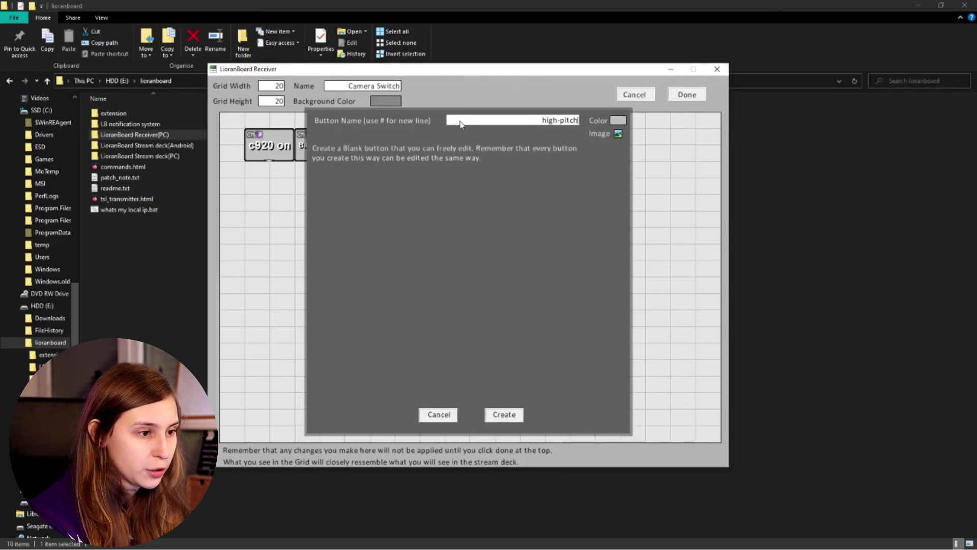
click(504, 415)
drag(270, 230, 288, 245)
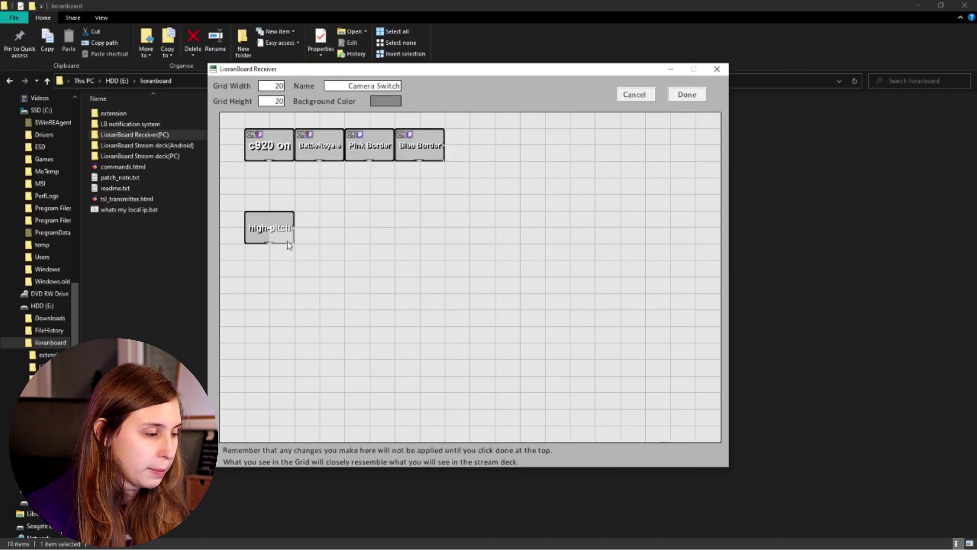
- Create a blank button named low-pitch beside the high-pitch button and enlarge it to the same two-by-two size
click(308, 221)
click(335, 145)
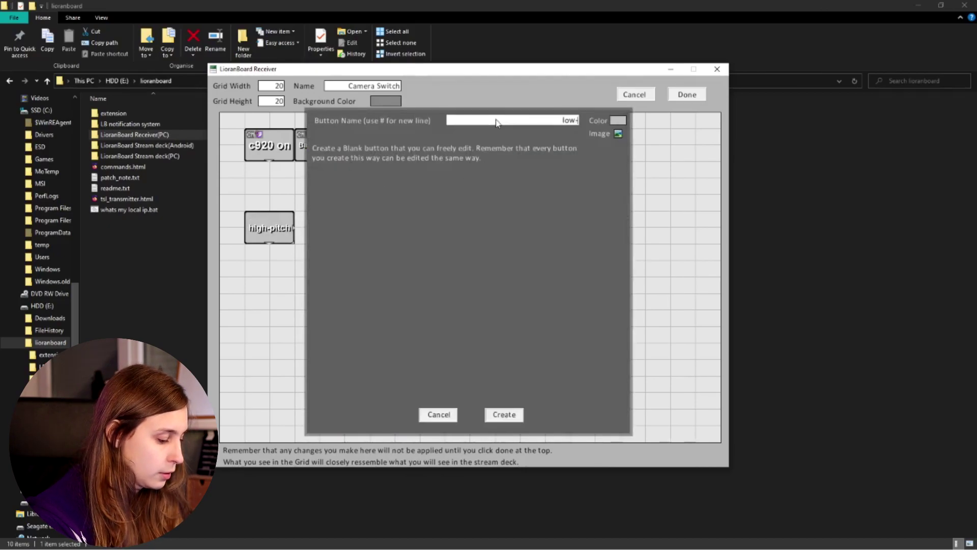
text(low-pitch)
click(504, 415)
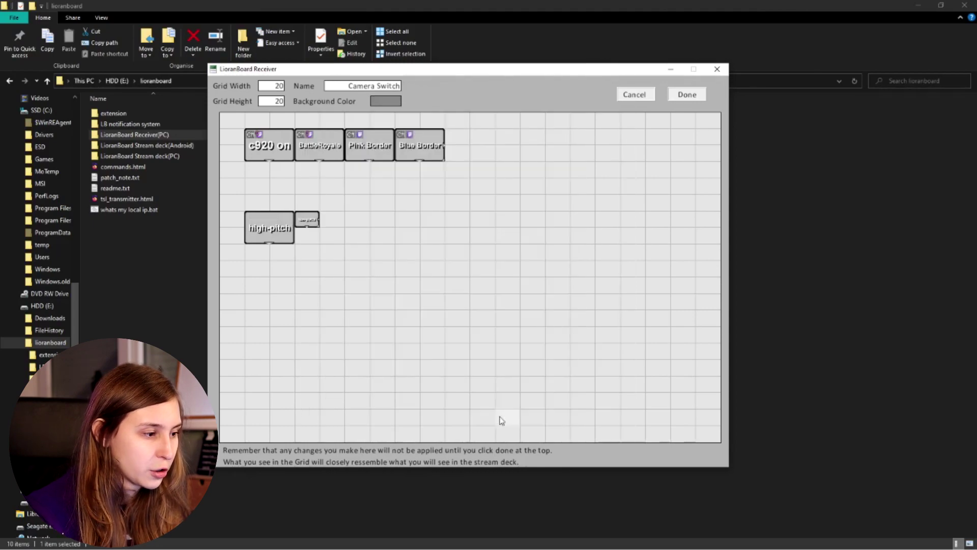
drag(319, 233, 349, 268)
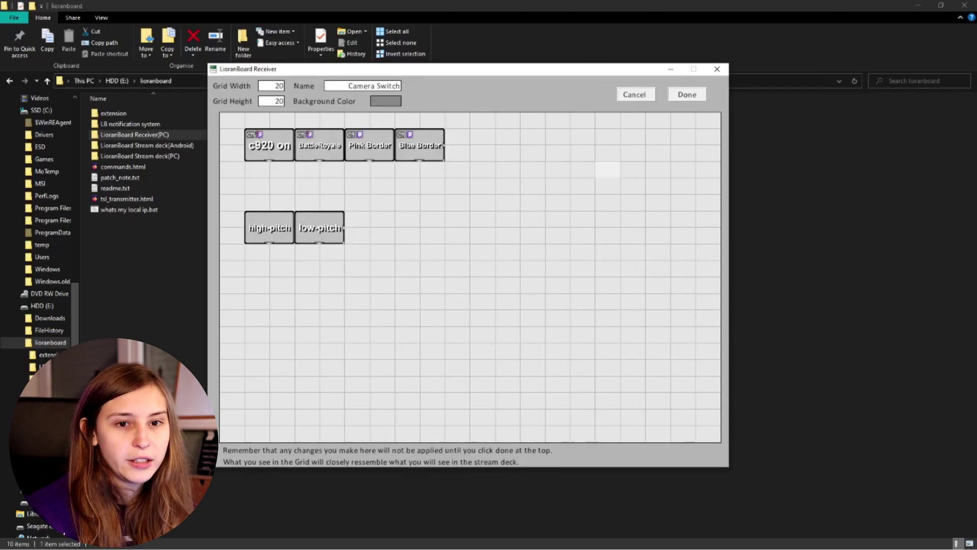
- Switch to OBS and add a VST 2.x Plug-in filter named High-pitch to the Mic source, using the reajs plug-in
key(alt+Tab)
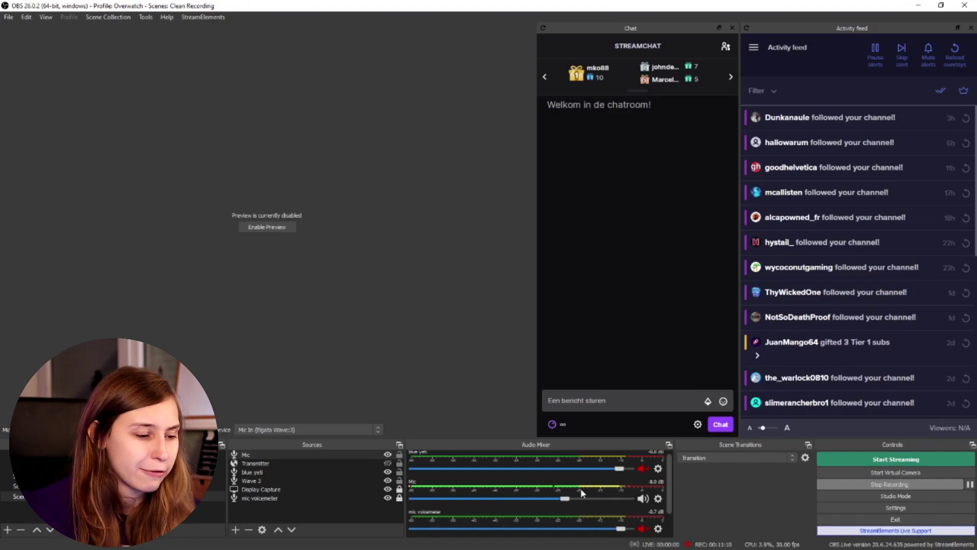
click(659, 500)
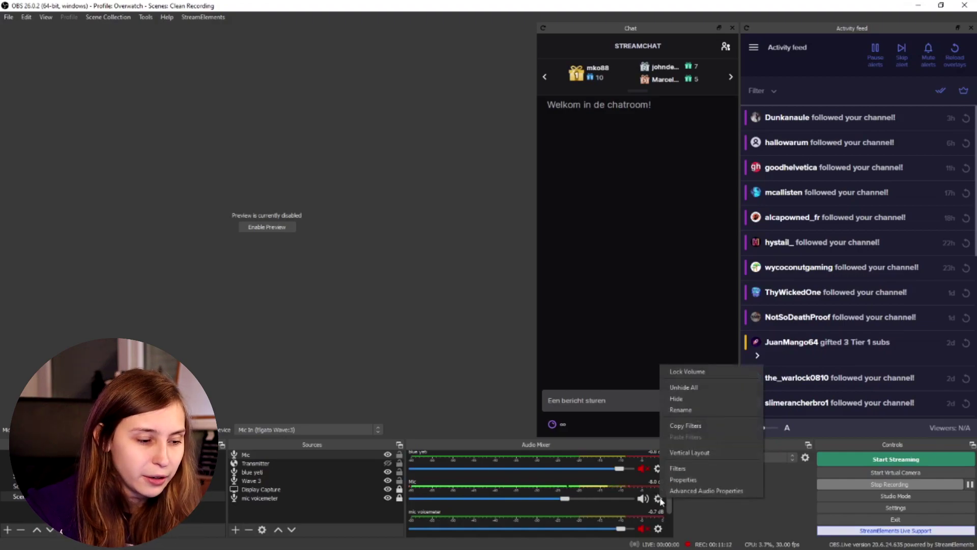
click(678, 468)
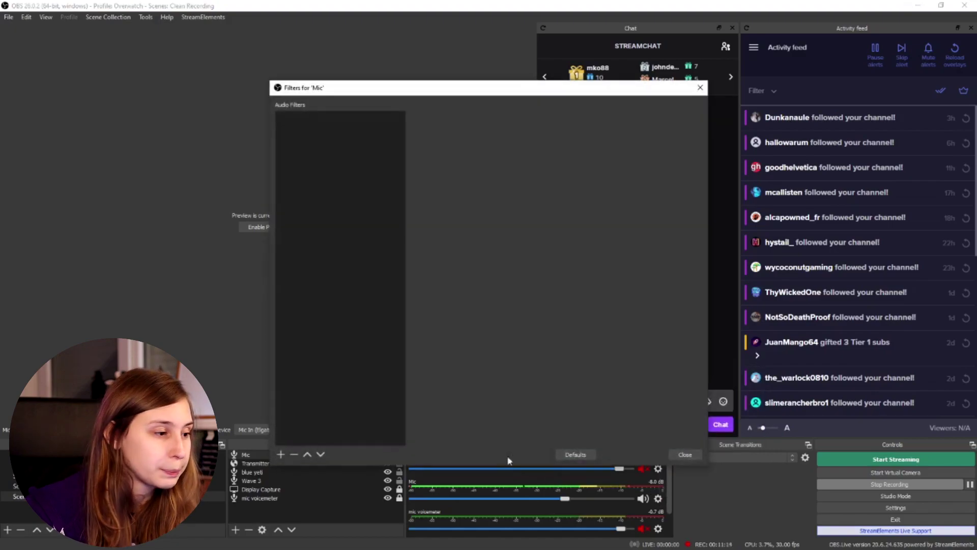
click(280, 453)
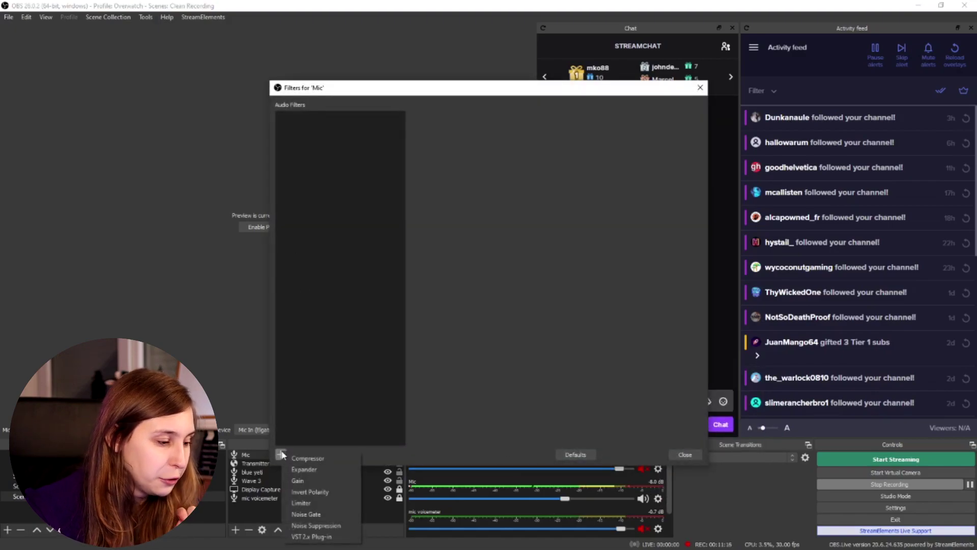
click(320, 537)
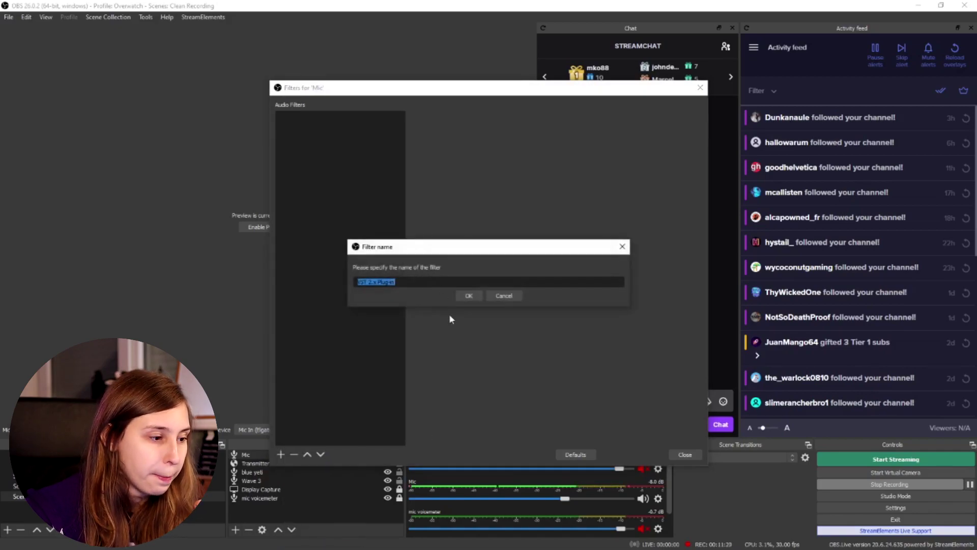
text(H)
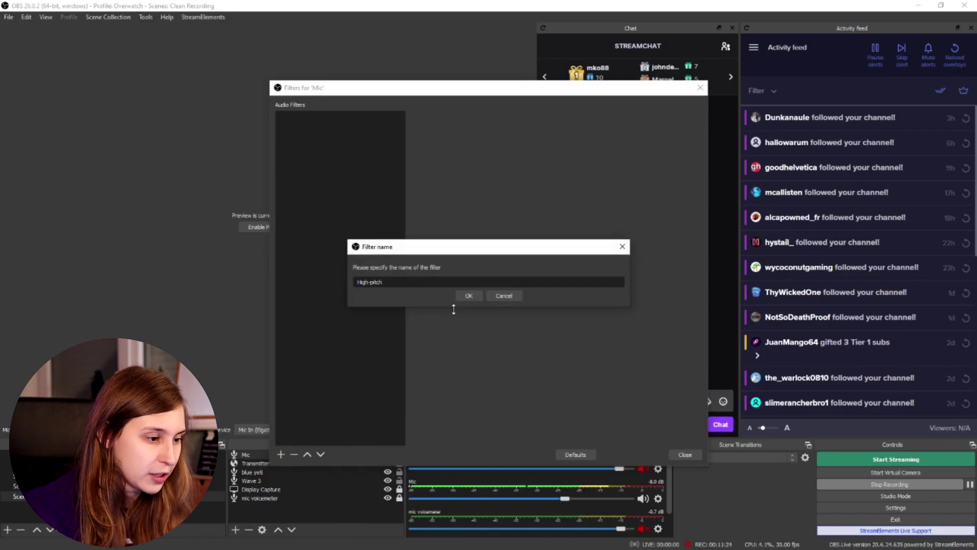
text(igh-pitch)
click(466, 296)
click(498, 117)
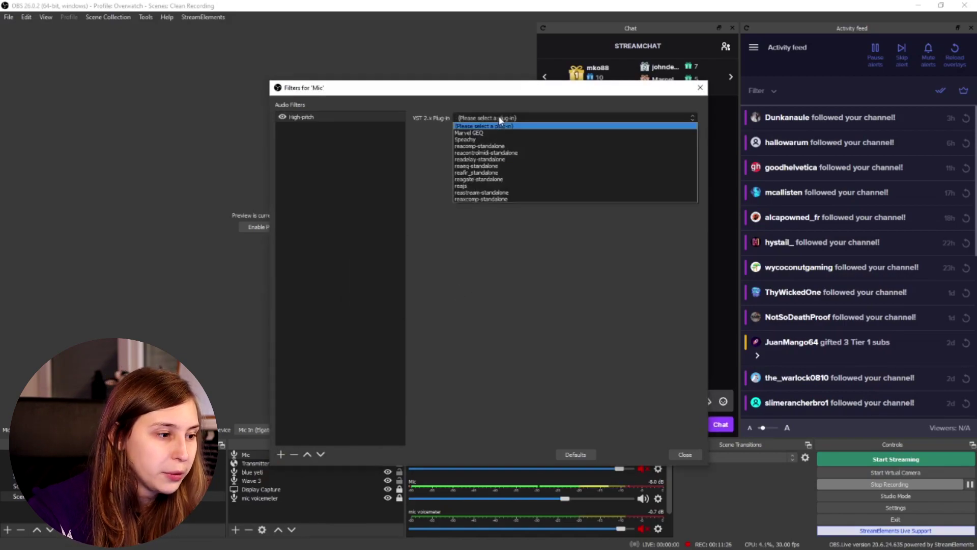
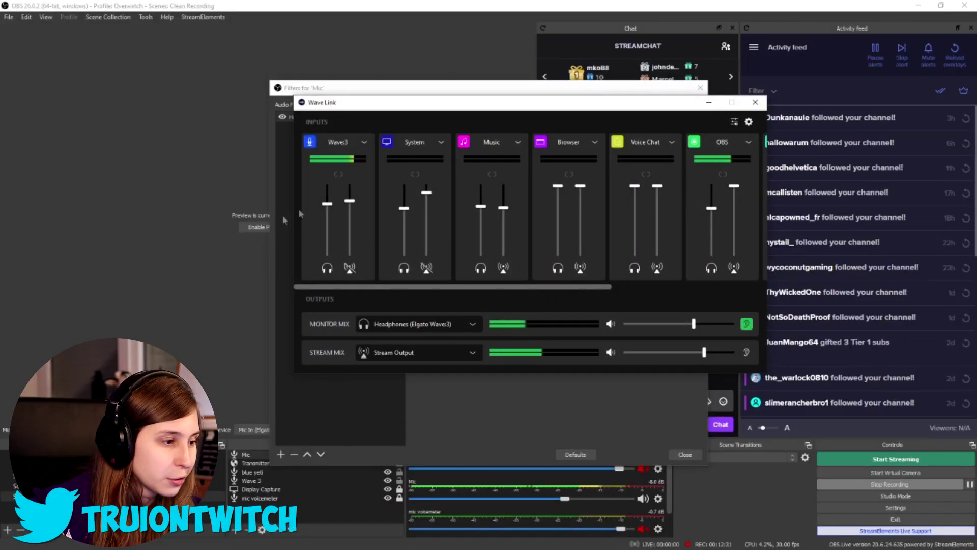
- Toggle Wave3 headphone monitoring in Wave Link and minimize the mixer window
click(326, 267)
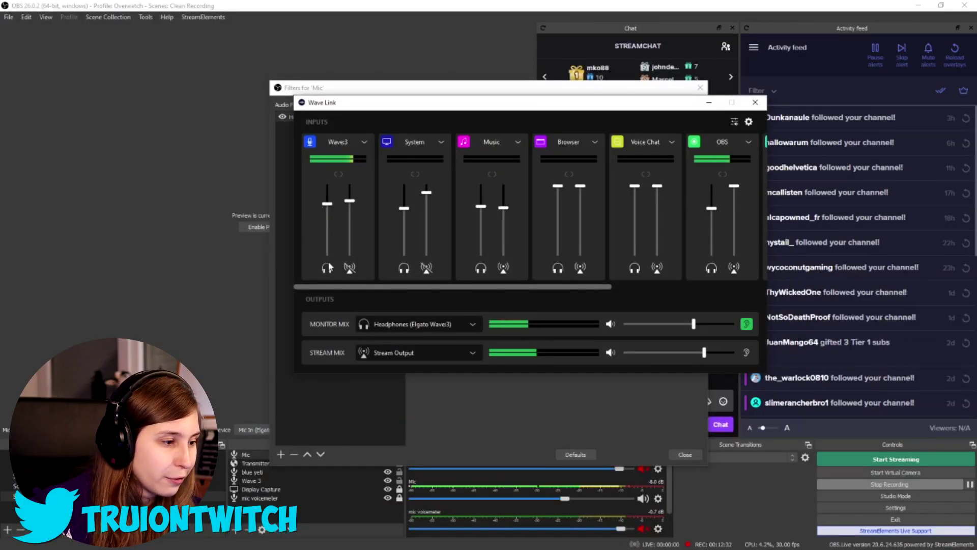
click(707, 103)
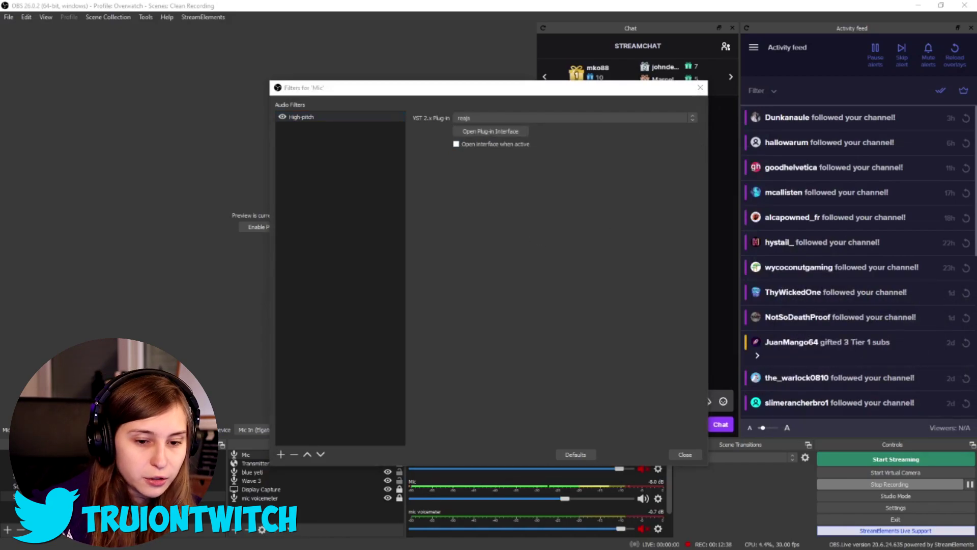
- Load superpitch in the High-pitch plug-in and set 39 cents, 46 ms window, about 19 ms overlap and 6 dB wet mix, trying up to 12 semitones
click(490, 131)
drag(492, 192, 525, 192)
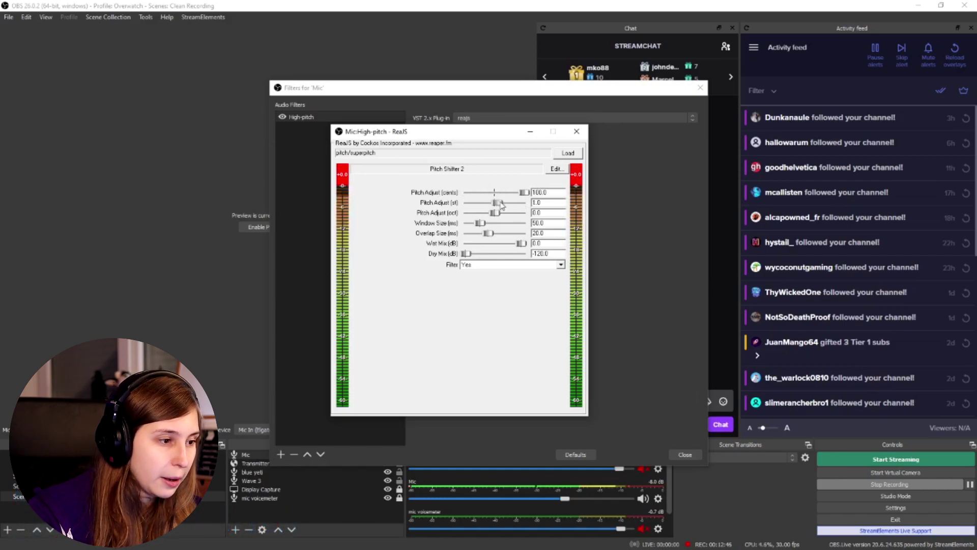
mouse_move(498, 203)
mouse_down()
mouse_move(509, 203)
mouse_move(498, 217)
mouse_up()
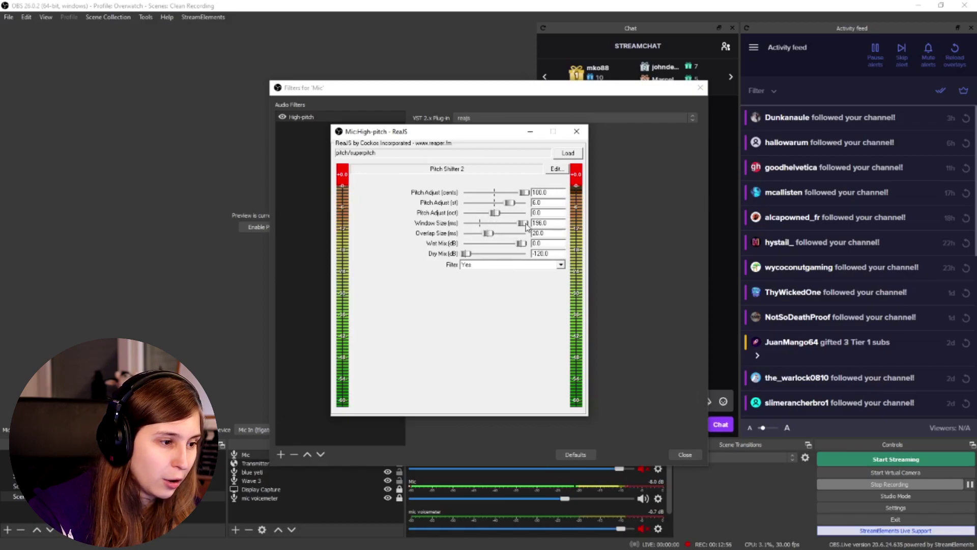
drag(491, 222, 517, 235)
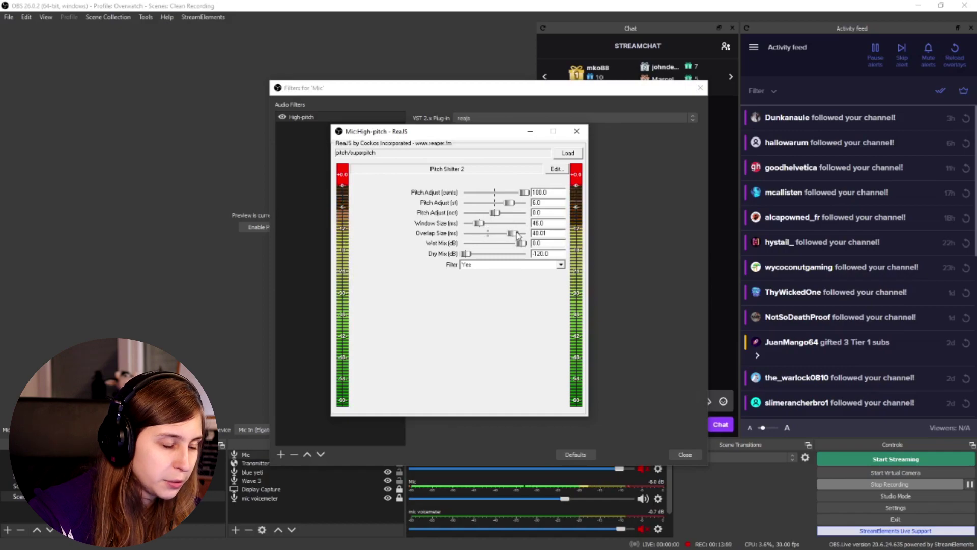
drag(507, 244, 488, 233)
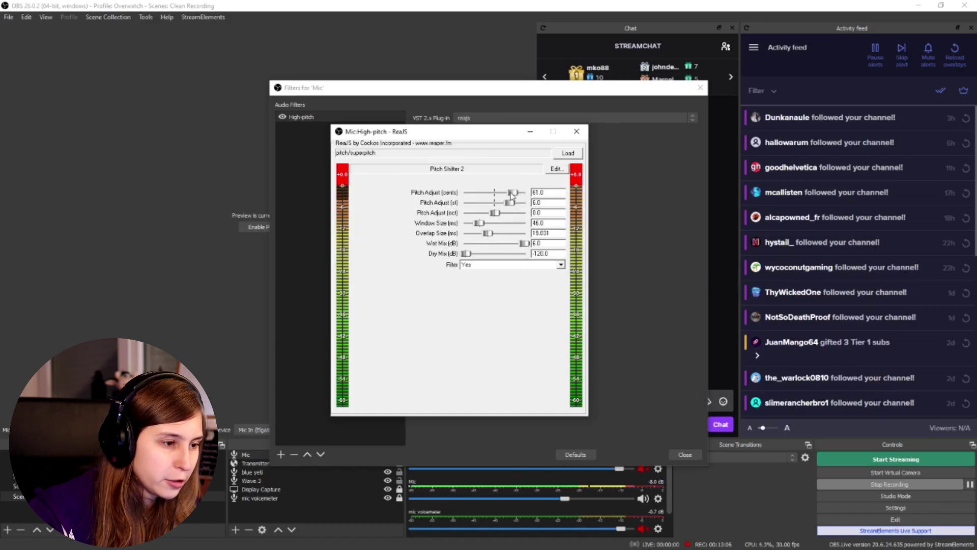
drag(498, 203, 532, 205)
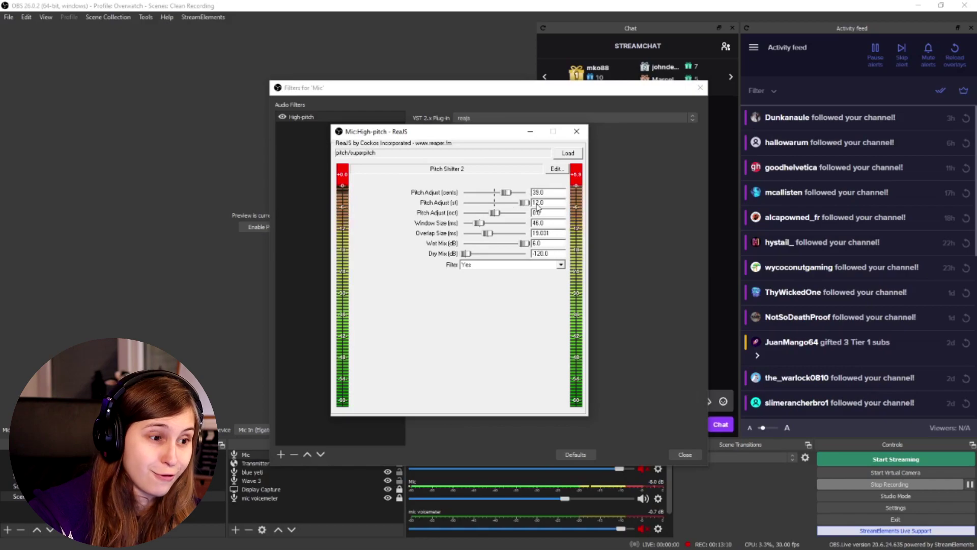
drag(531, 204, 507, 210)
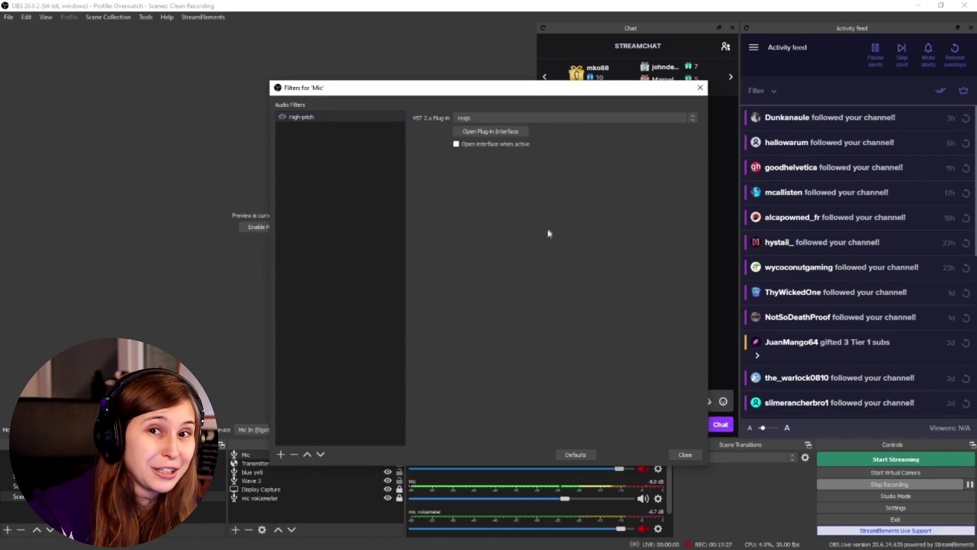
- Add a second VST 2.x Plug-in filter named Low Pitch to the Mic, choose reajs and open its plug-in interface
click(280, 454)
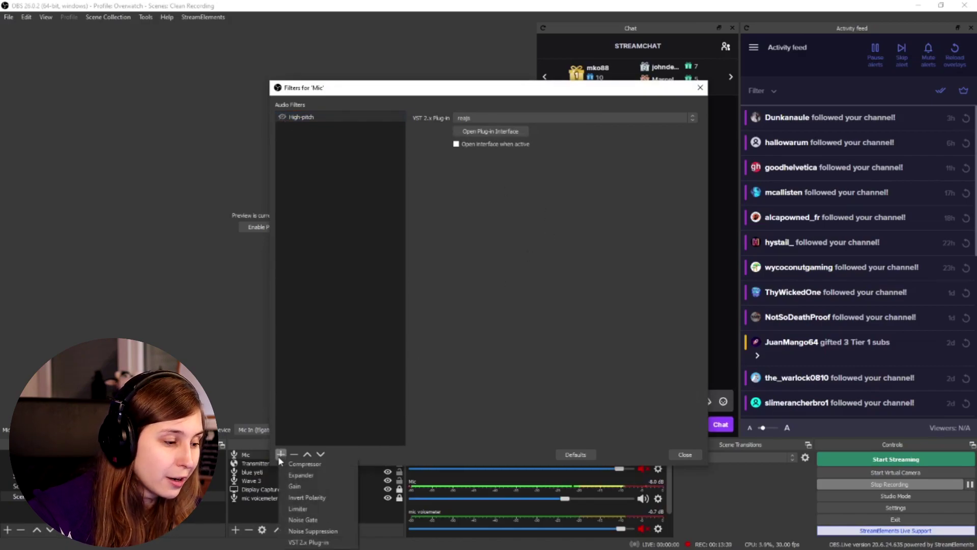
click(308, 542)
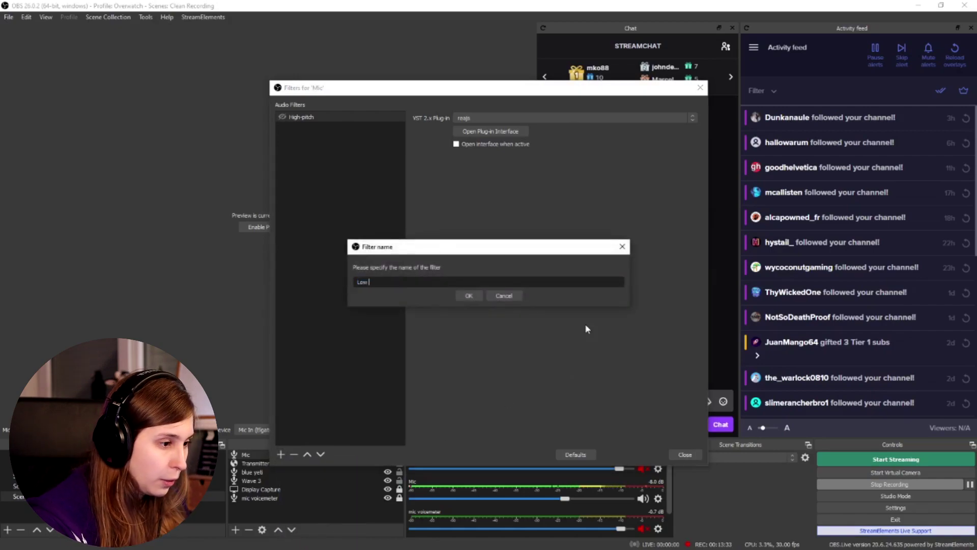
click(469, 296)
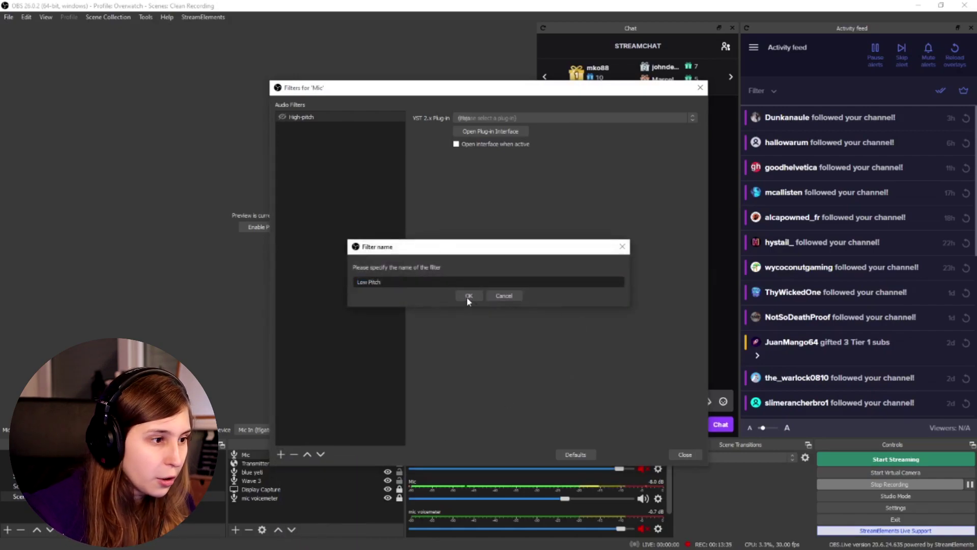
click(509, 118)
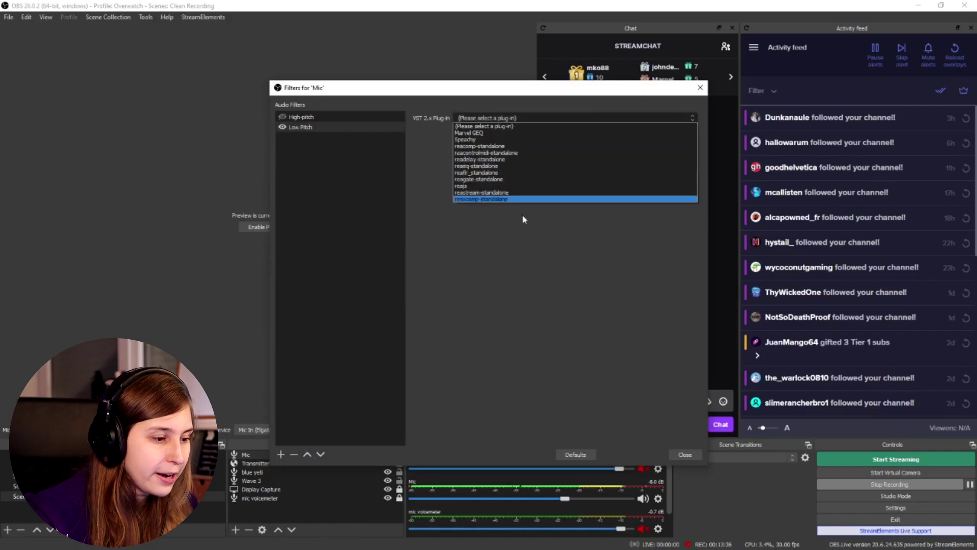
click(463, 187)
click(490, 131)
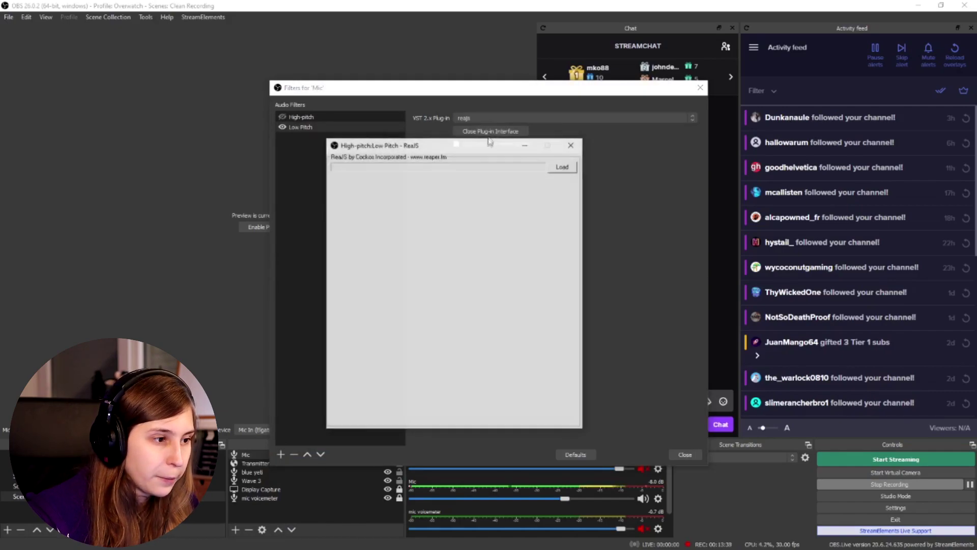
- Load the octavedown pitch effect in the Low Pitch plug-in and set Chunk to 4 ms and Overlap to 0.49
click(566, 171)
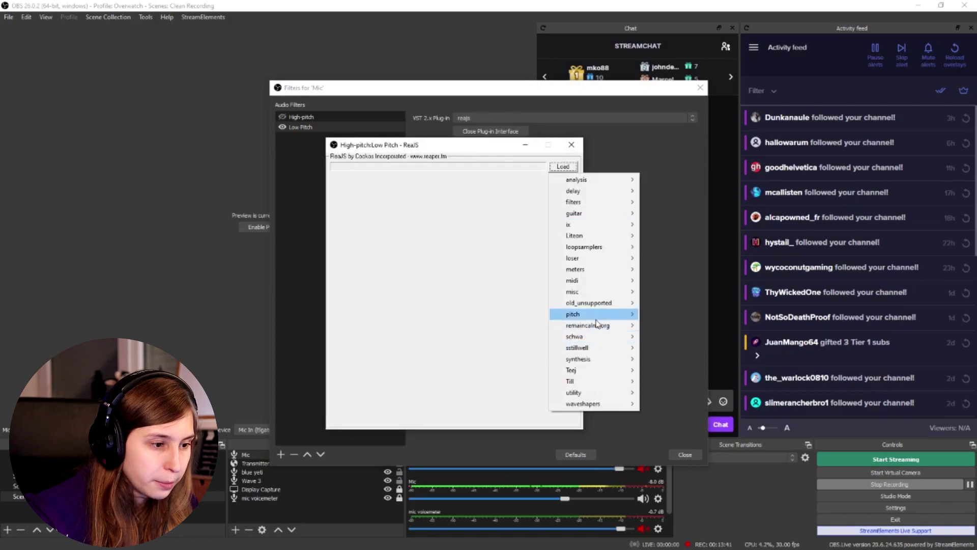
mouse_move(601, 316)
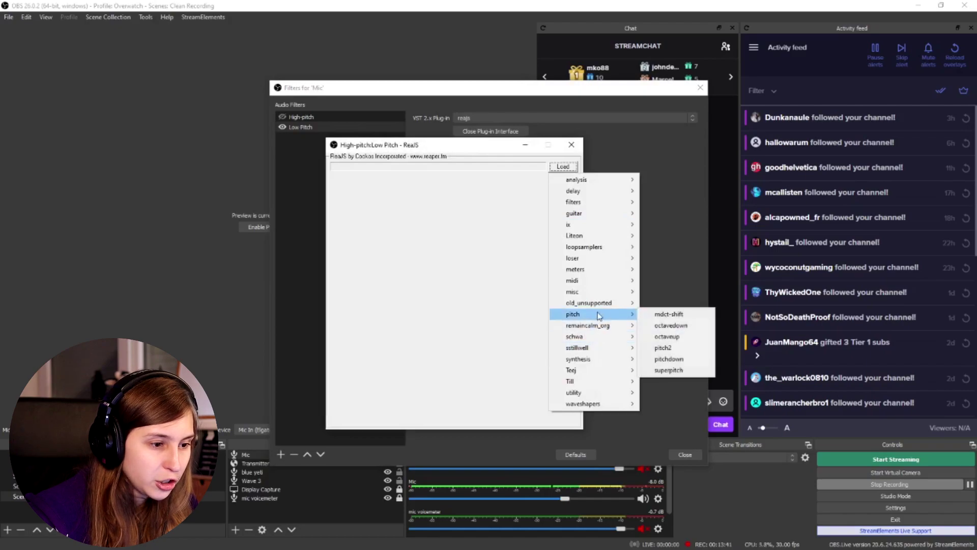
click(694, 325)
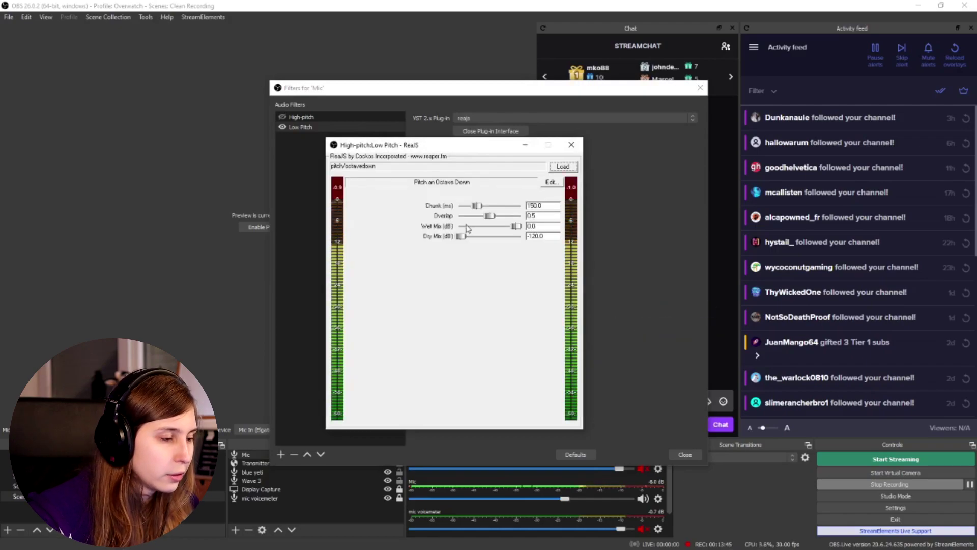
drag(477, 206, 490, 222)
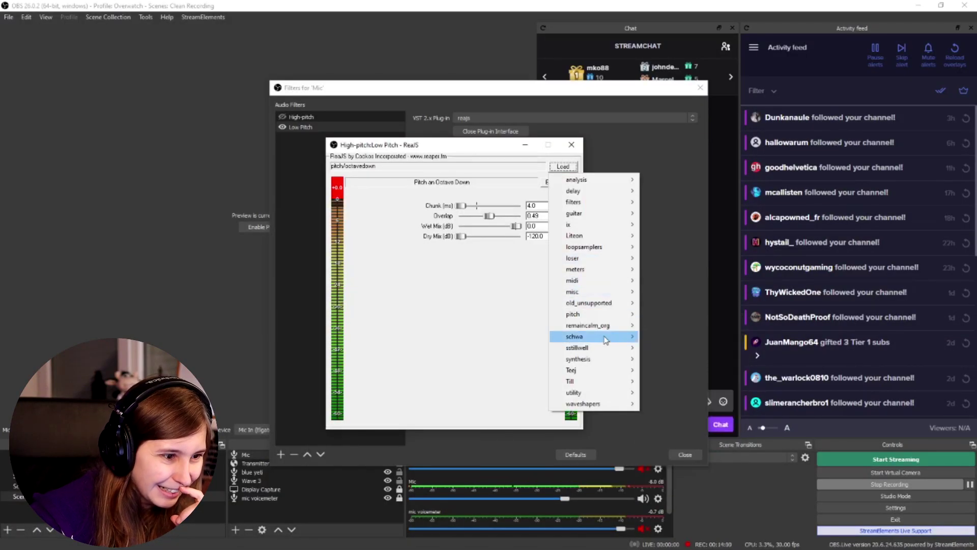
- Try the mdct-shift pitch effect in the Low Pitch filter's ReaJS plug-in
mouse_move(600, 373)
mouse_move(595, 315)
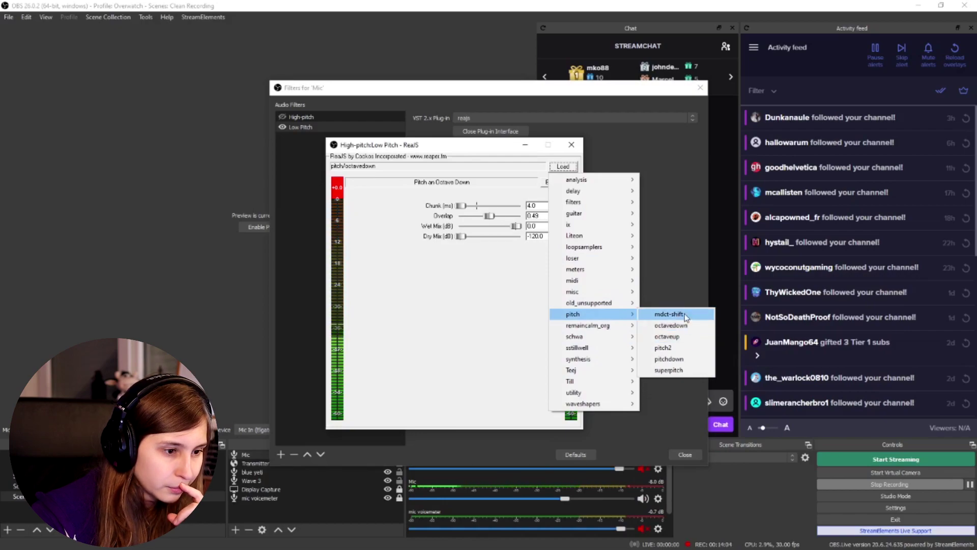
click(656, 315)
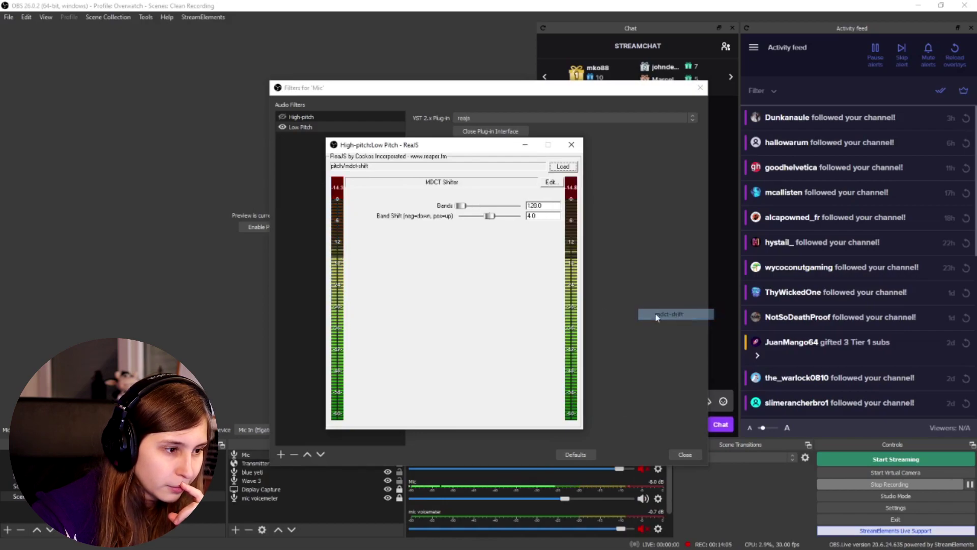
- Load pitchdown in the Low Pitch plug-in, set 1 octave down, 93.2 ms chunk size and -53 dB dry mix, and close the Mic filters
click(566, 168)
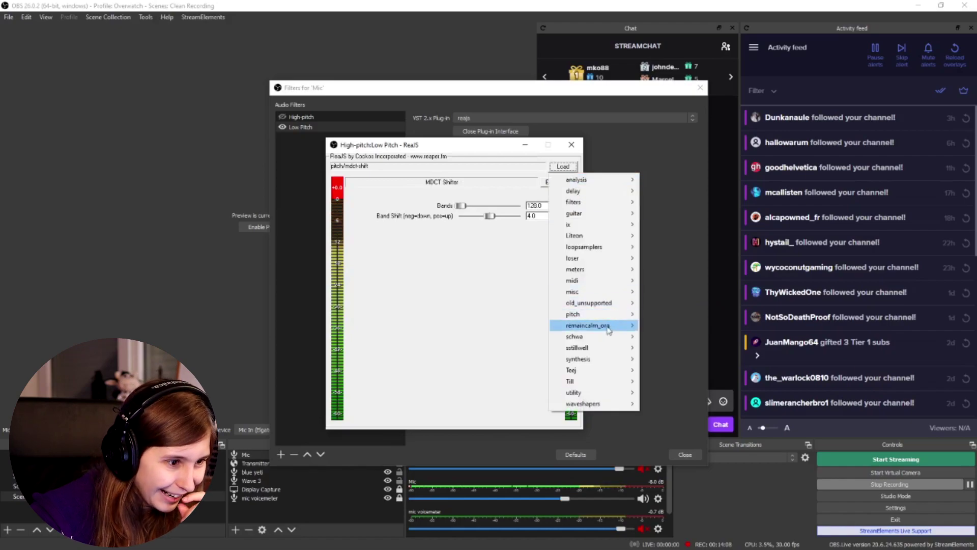
mouse_move(601, 314)
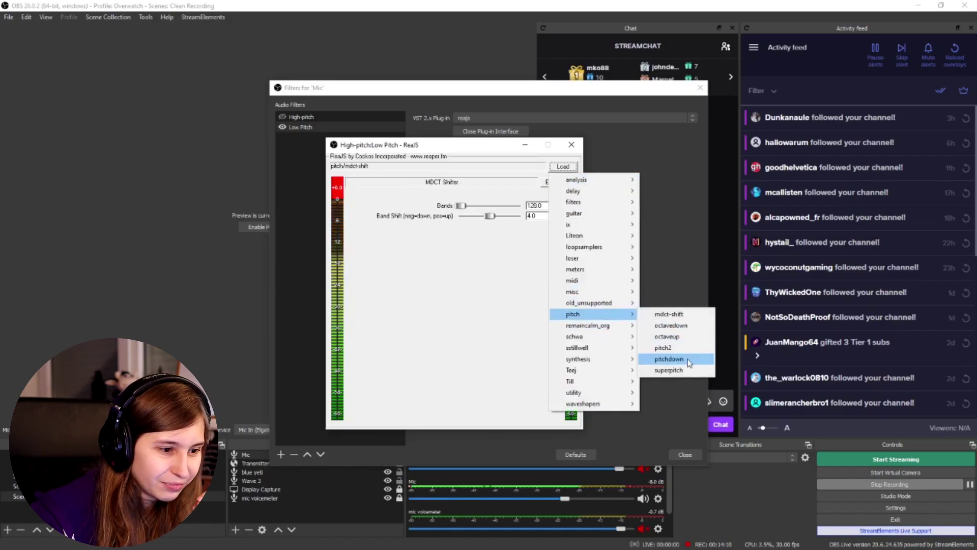
click(664, 359)
mouse_move(466, 220)
mouse_down()
mouse_move(484, 220)
mouse_move(458, 209)
mouse_up()
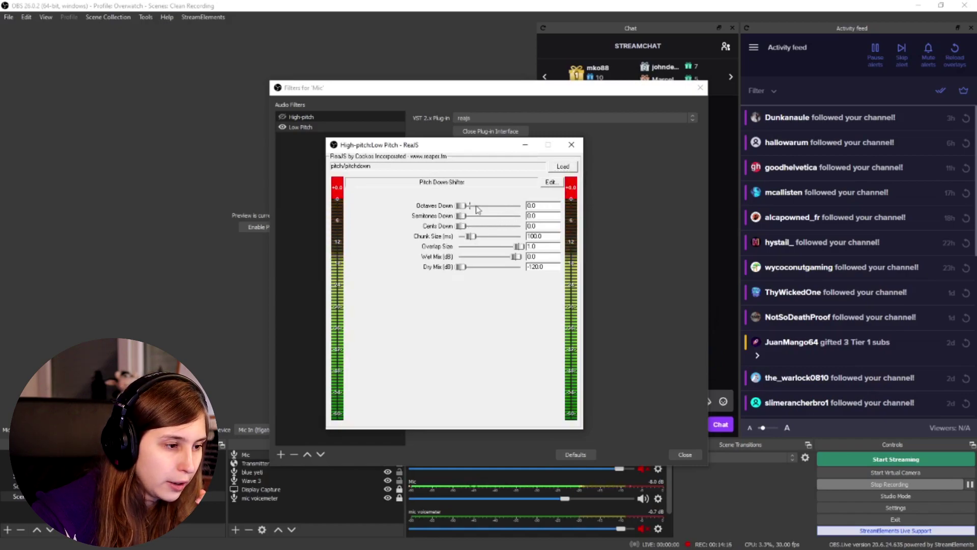
drag(469, 210, 472, 213)
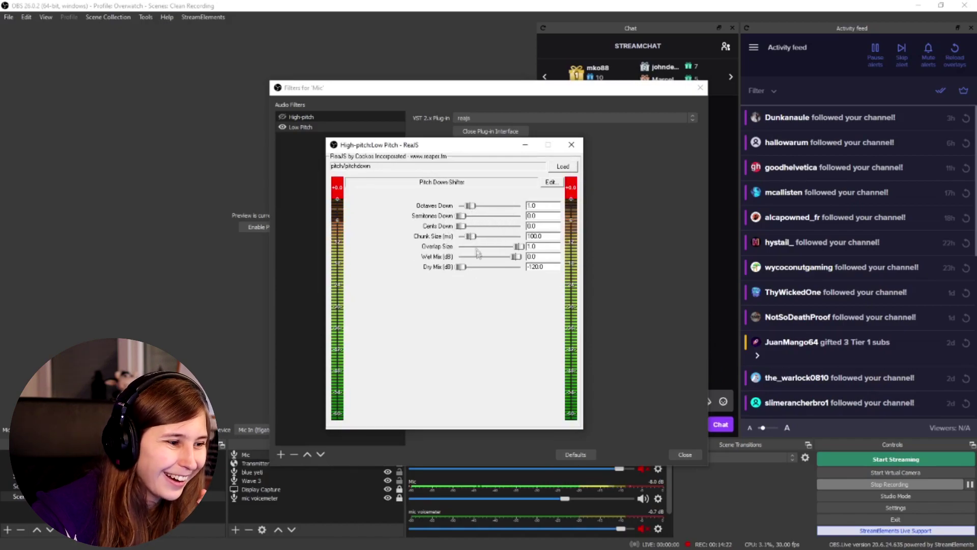
drag(517, 246, 498, 270)
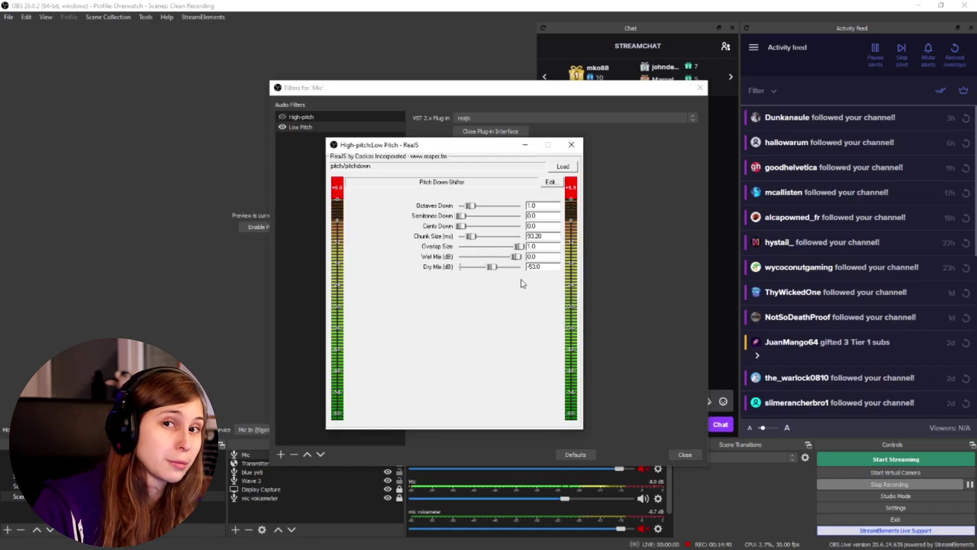
click(571, 144)
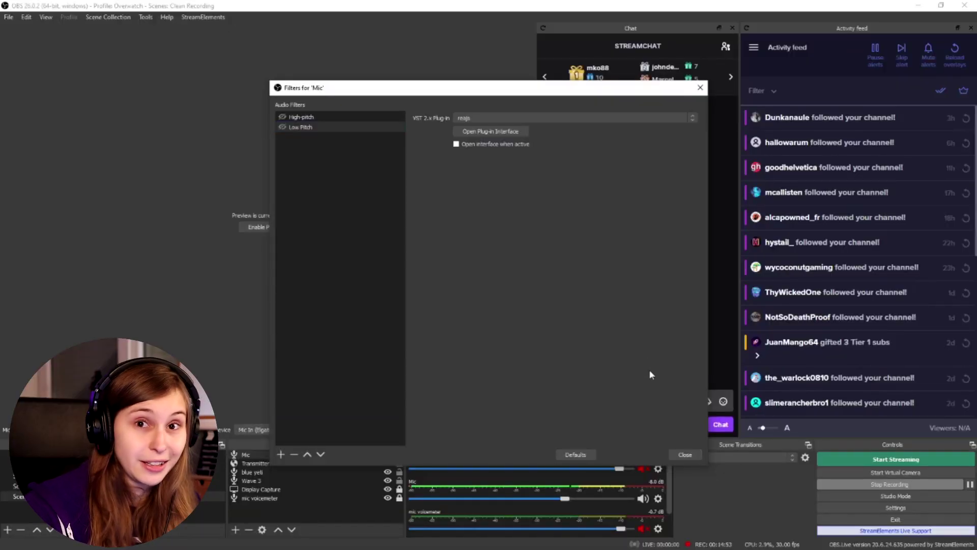
click(685, 455)
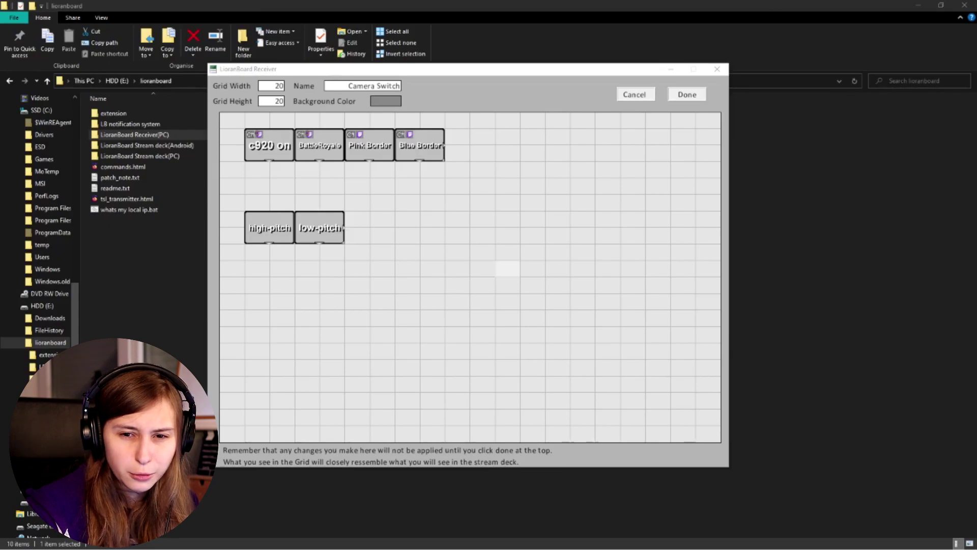
- Add a Filter Change Visibility command to the high-pitch button in LioranBoard Receiver
right_click(271, 233)
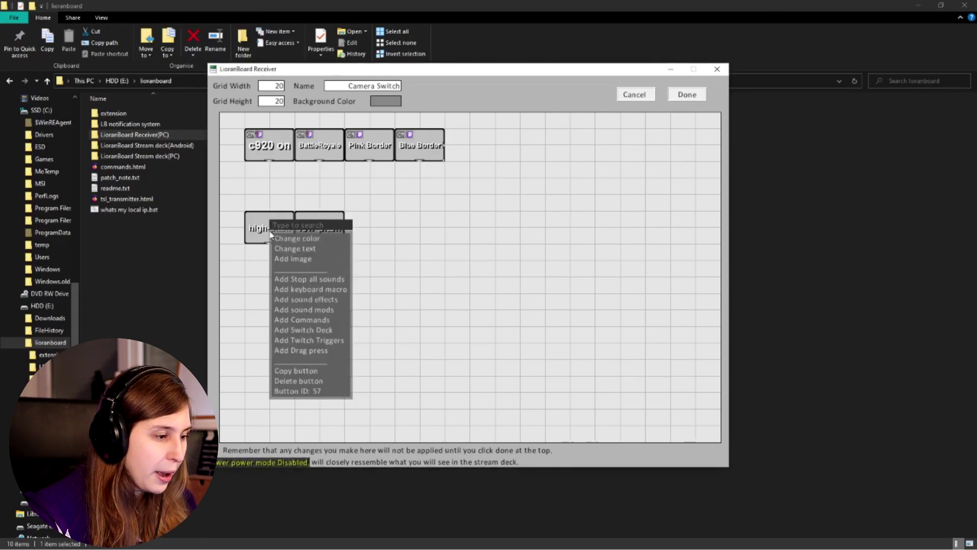
click(300, 319)
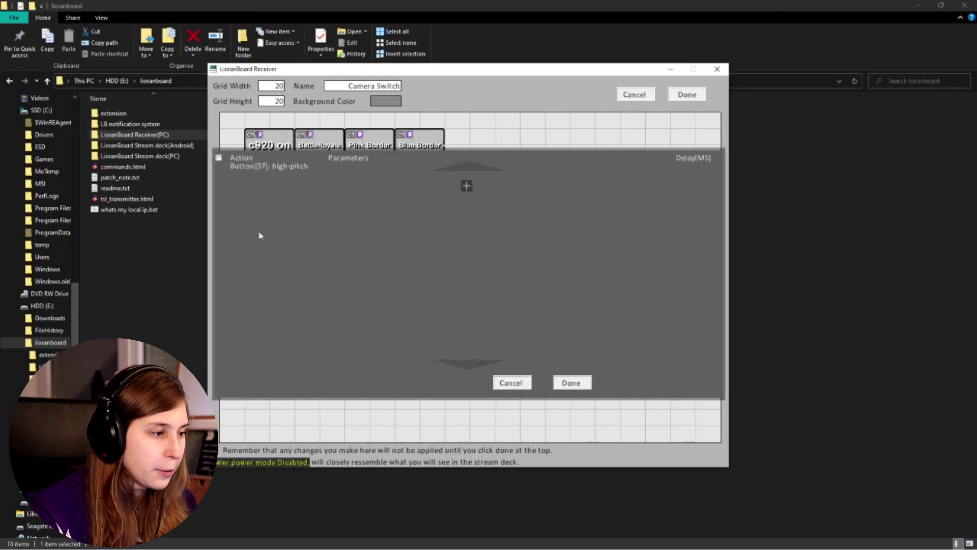
click(466, 186)
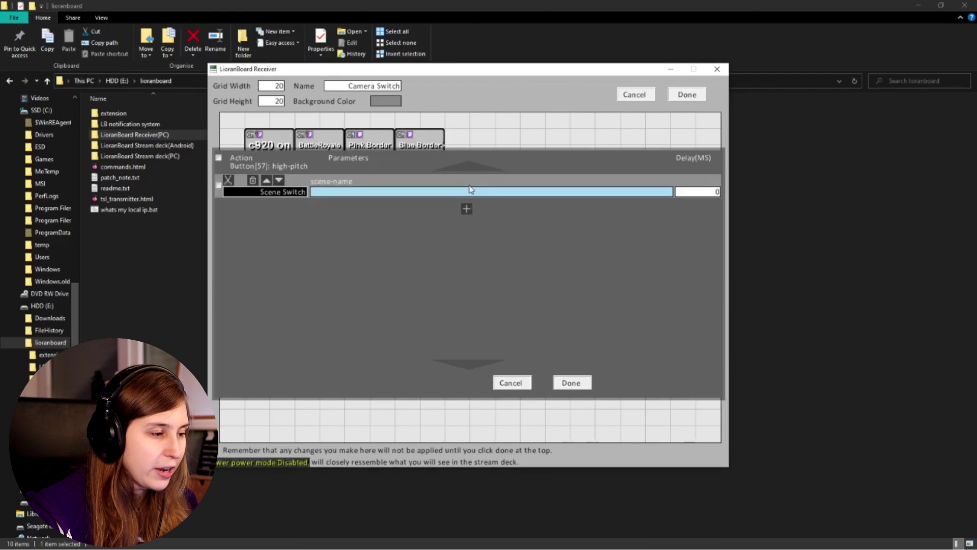
click(264, 192)
text(filter)
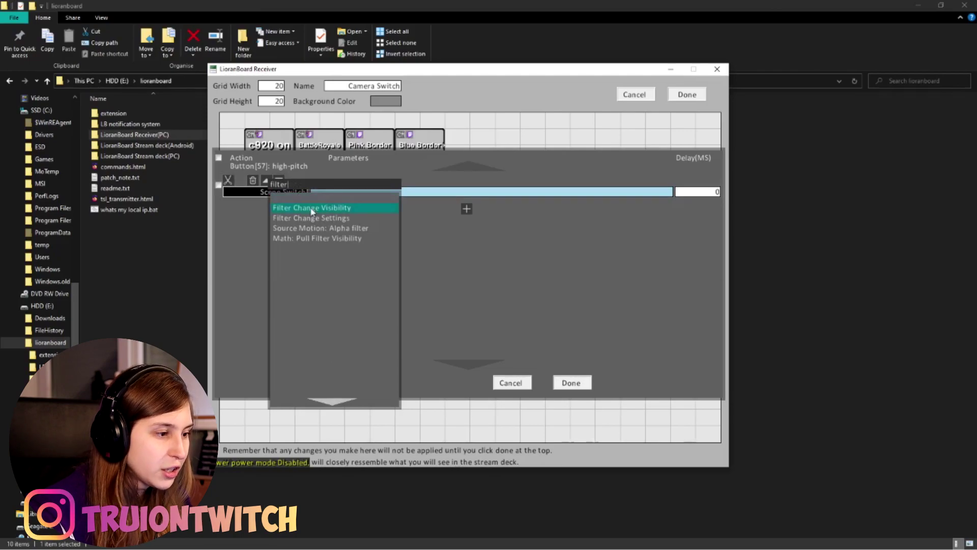
click(307, 212)
- Set the high-pitch button's first command to source Mic, filter High-pitch and filterEnabled true
click(374, 193)
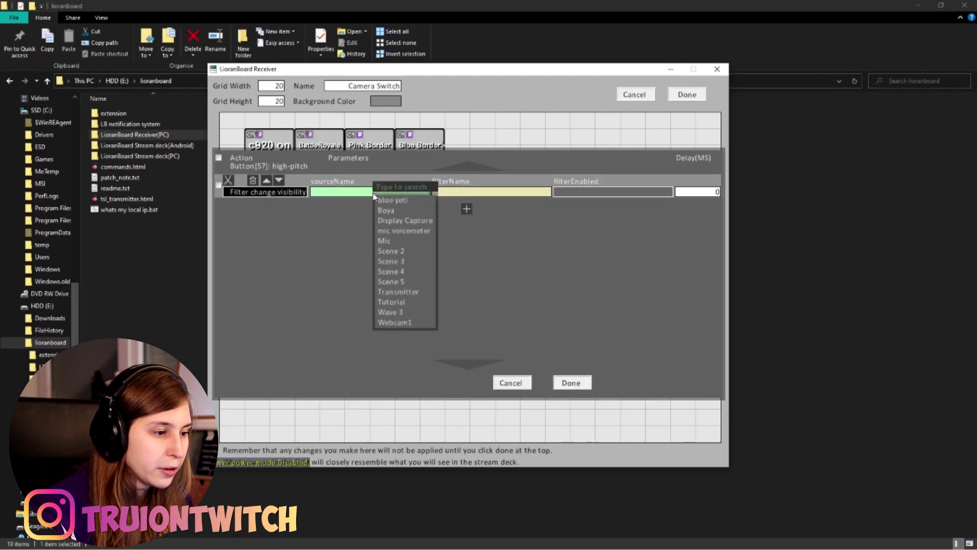
click(386, 241)
click(441, 193)
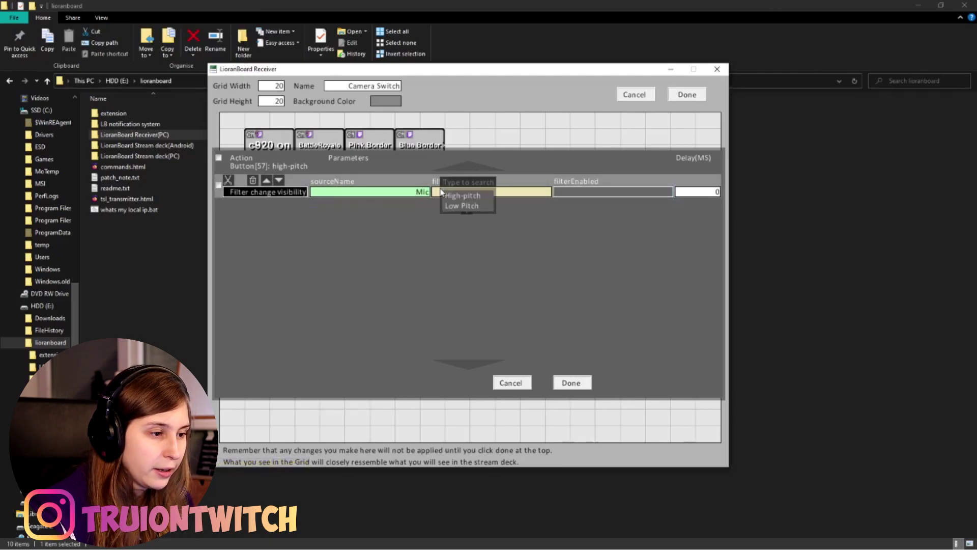
click(465, 196)
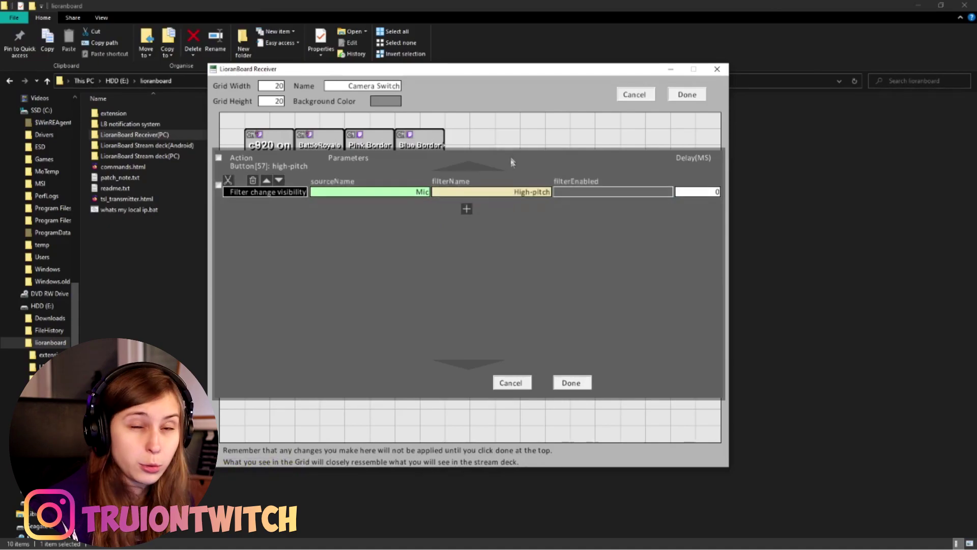
click(593, 194)
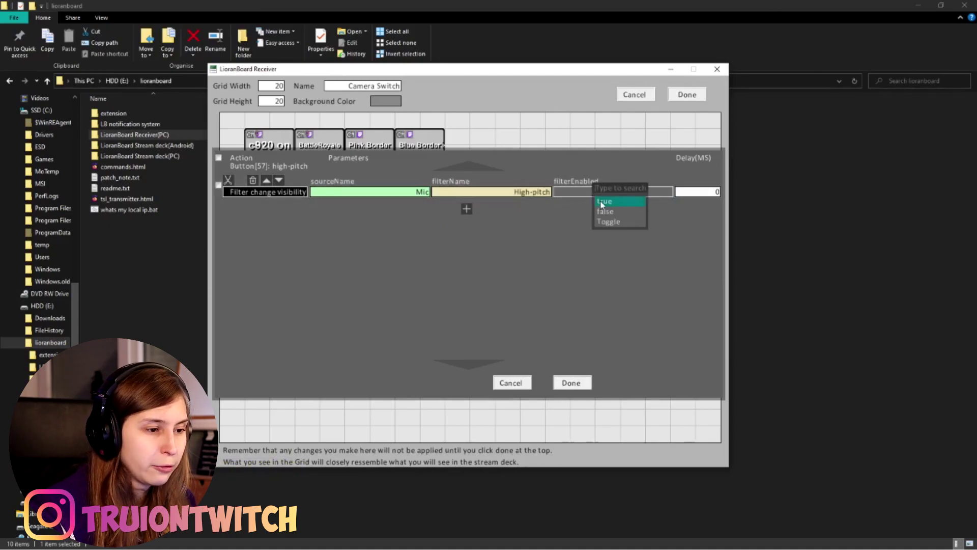
click(602, 202)
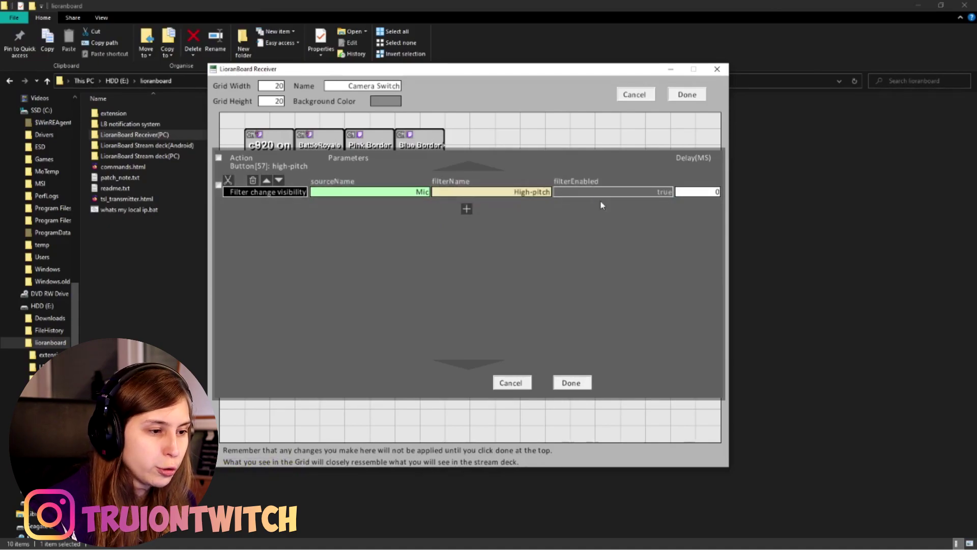
- Add a second Filter Change Visibility command to the high-pitch button
click(466, 209)
click(290, 215)
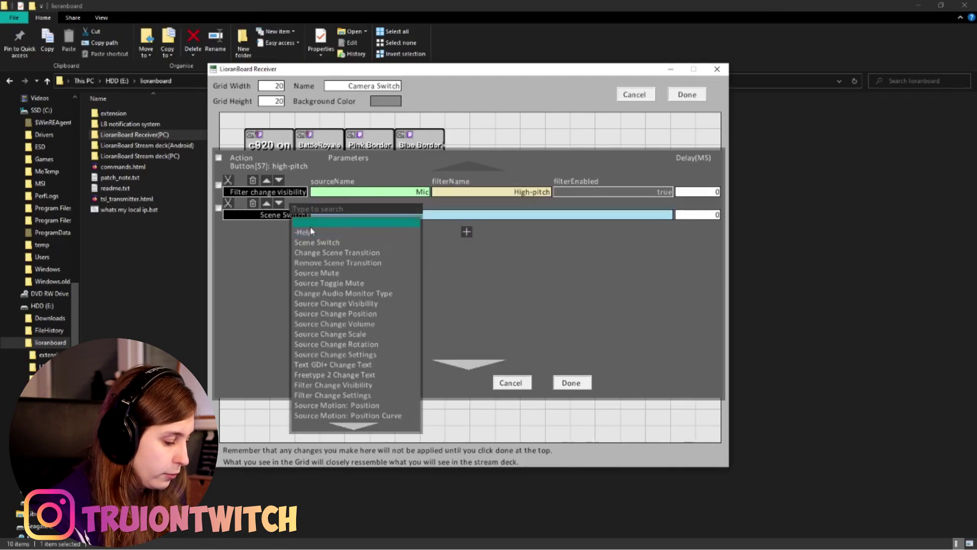
scroll(326, 234, down, 5)
click(328, 233)
- Set the second command to source Mic, filter High-pitch, filterEnabled false and a 30000 ms delay, and save the high-pitch button's commands
click(397, 214)
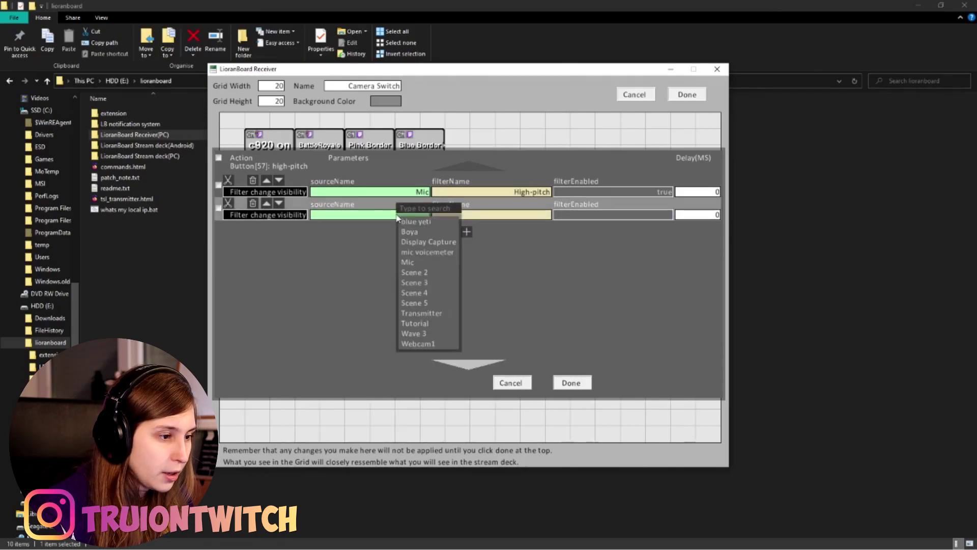
click(409, 257)
click(508, 214)
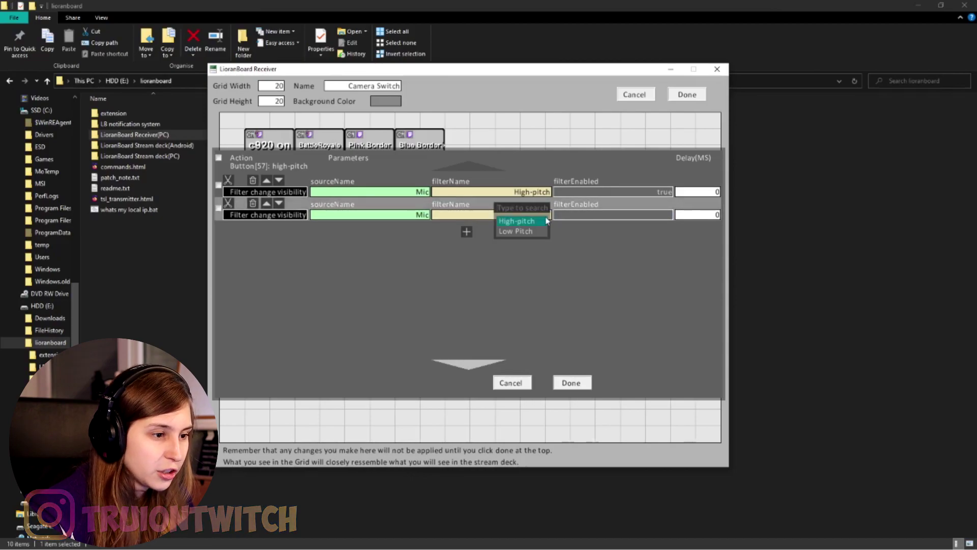
click(519, 222)
click(639, 215)
click(641, 233)
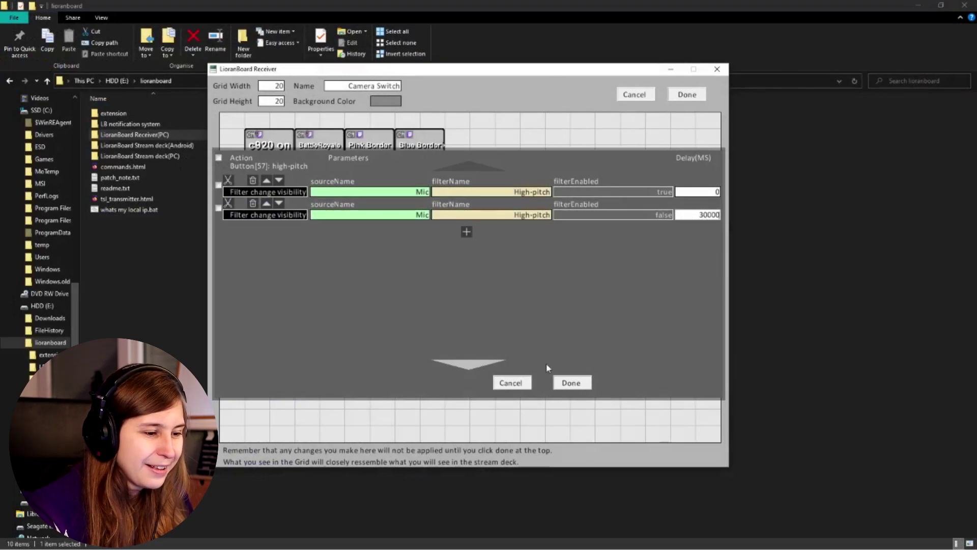
click(571, 383)
- Add a Filter Change Visibility command to the low-pitch button
right_click(321, 222)
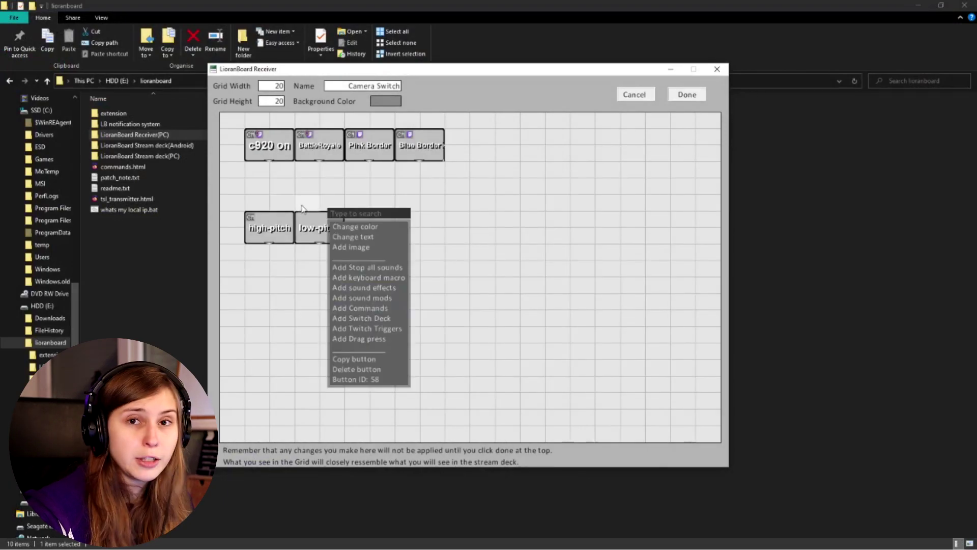
click(379, 309)
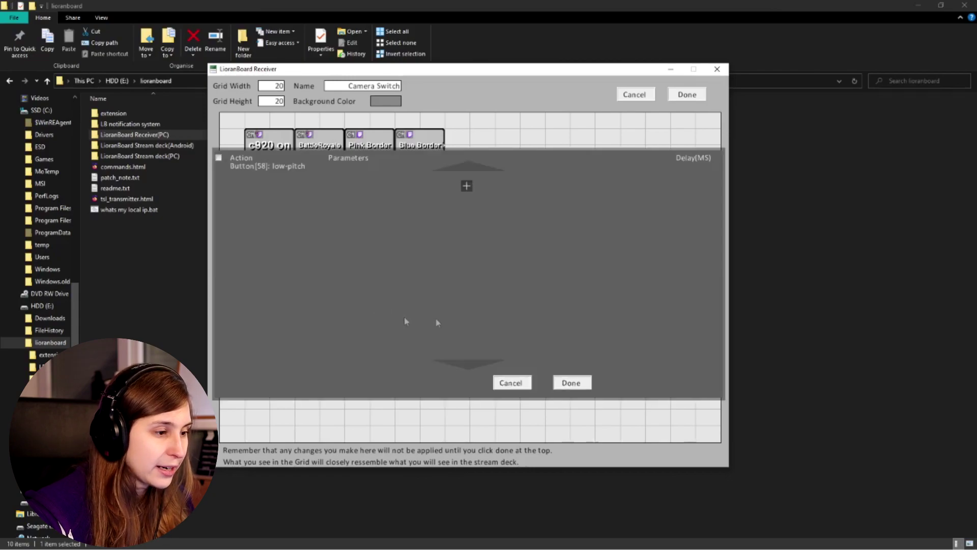
click(467, 186)
click(281, 192)
text(filt)
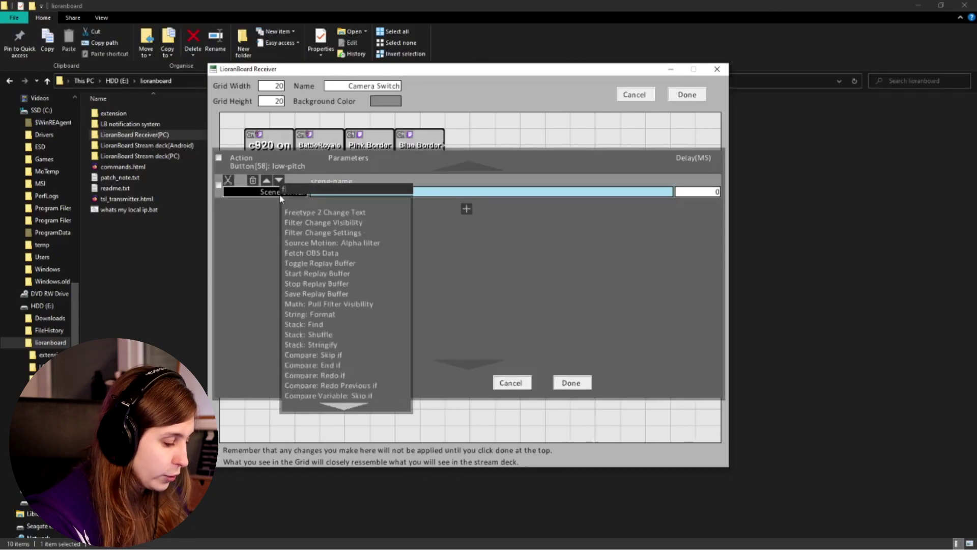
click(336, 210)
- Set the low-pitch button's first command to source Mic, filter Low Pitch and filterEnabled true
click(374, 191)
click(384, 237)
click(458, 192)
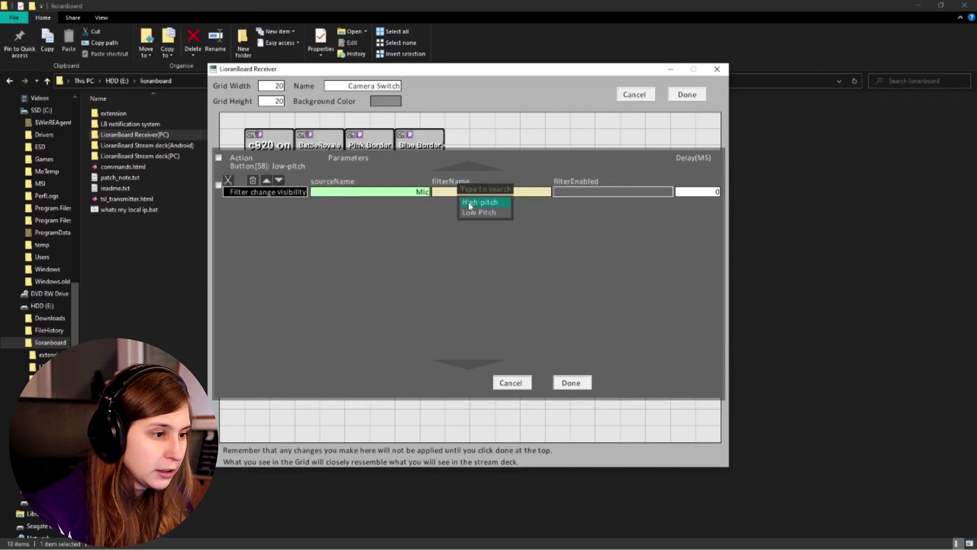
click(469, 216)
click(590, 192)
click(590, 202)
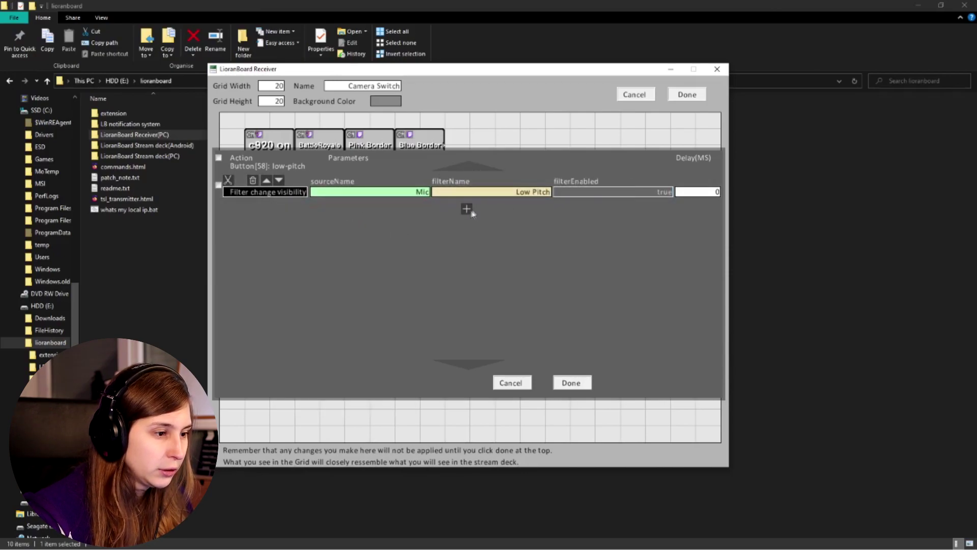
- Add a second Filter Change Visibility command to the low-pitch button
click(467, 210)
click(280, 215)
text(filt)
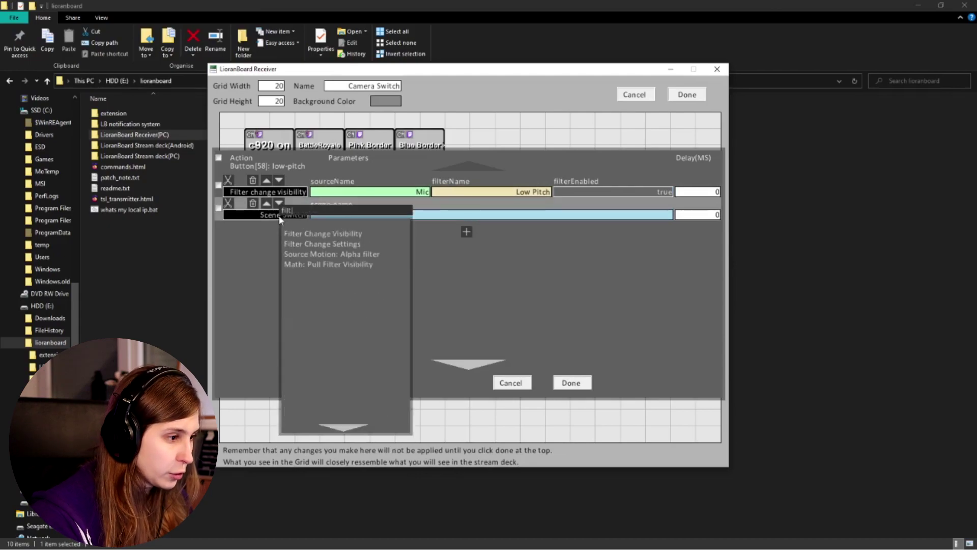
click(323, 233)
- Set the second command to source Mic, filter Low Pitch, filterEnabled false and a 30000 ms delay, and save the low-pitch button's commands
click(394, 214)
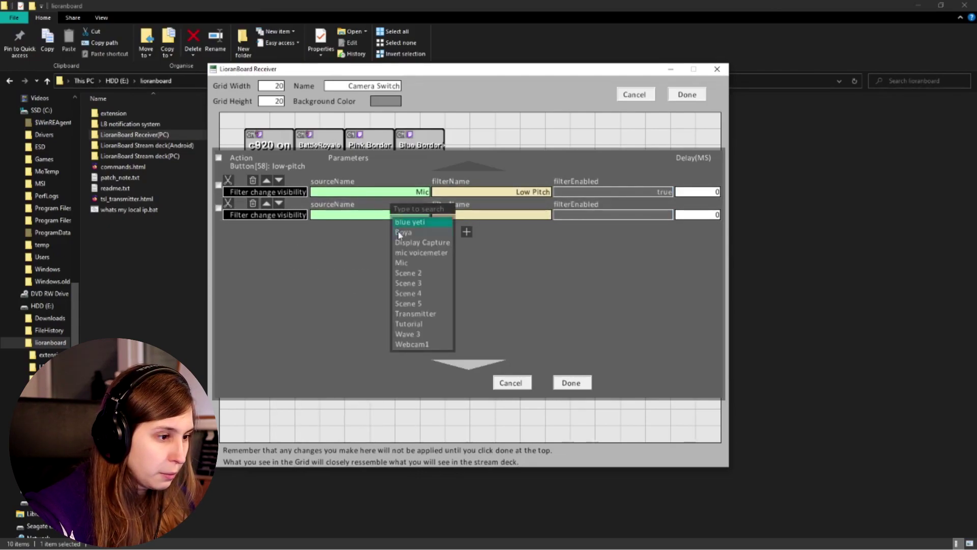
click(411, 263)
click(500, 214)
click(522, 237)
click(559, 215)
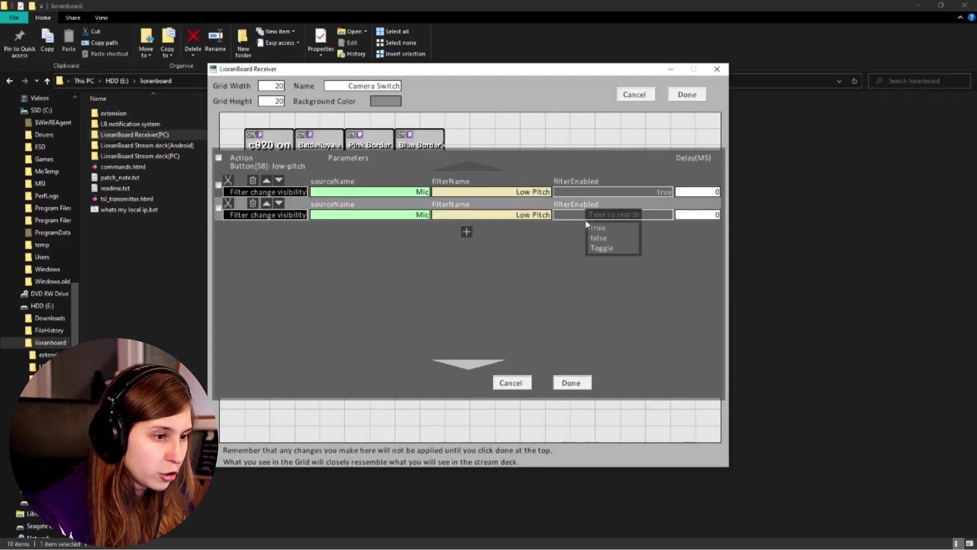
click(610, 236)
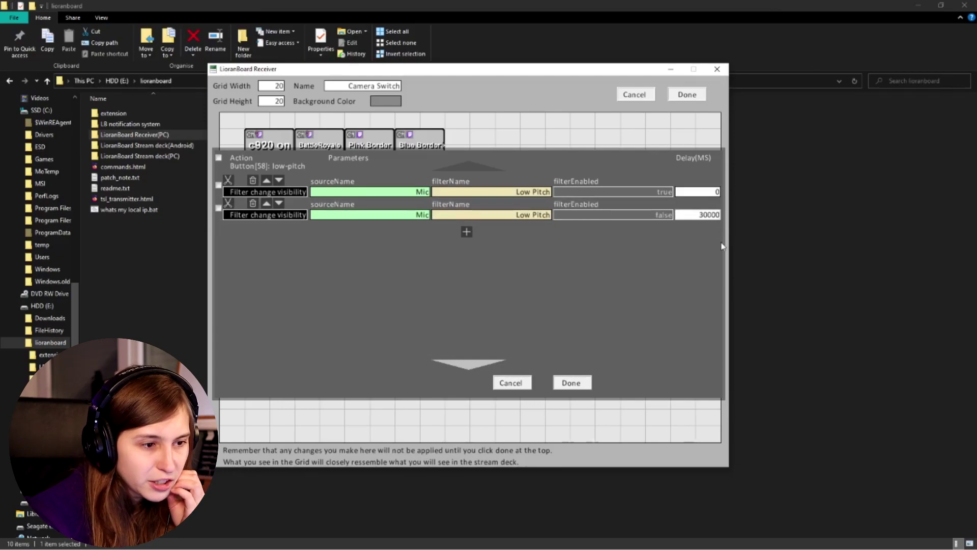
click(571, 384)
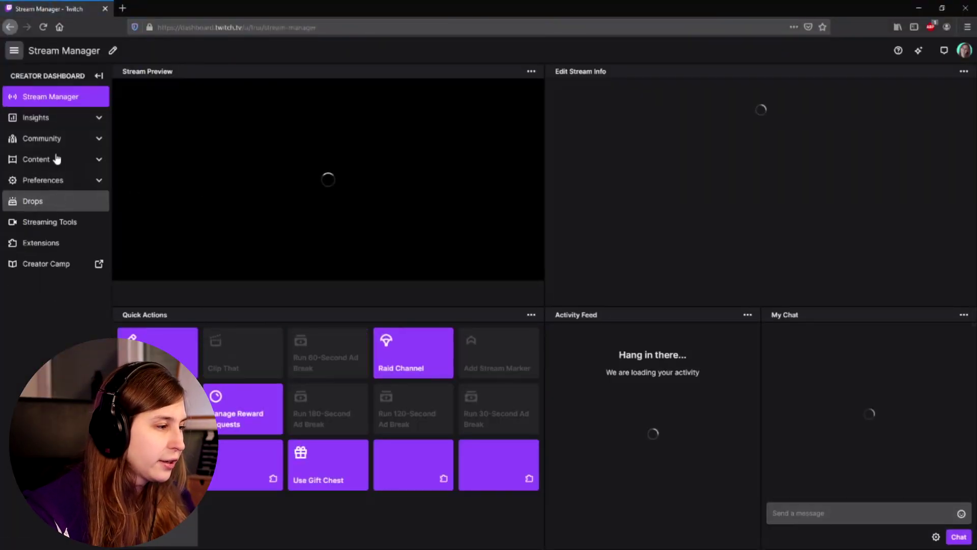
- Open the Channel Points page for managing rewards and challenges in the Twitch Creator Dashboard
click(69, 140)
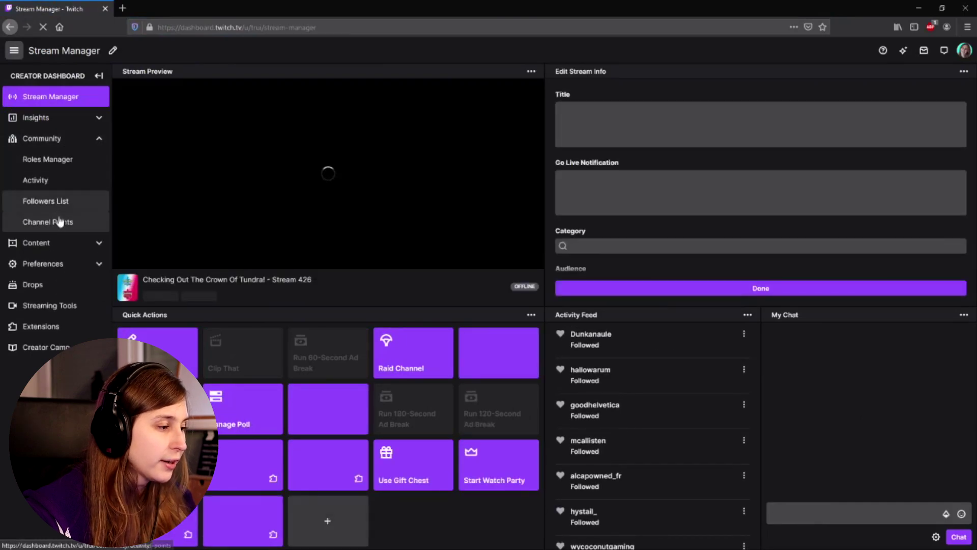
click(85, 223)
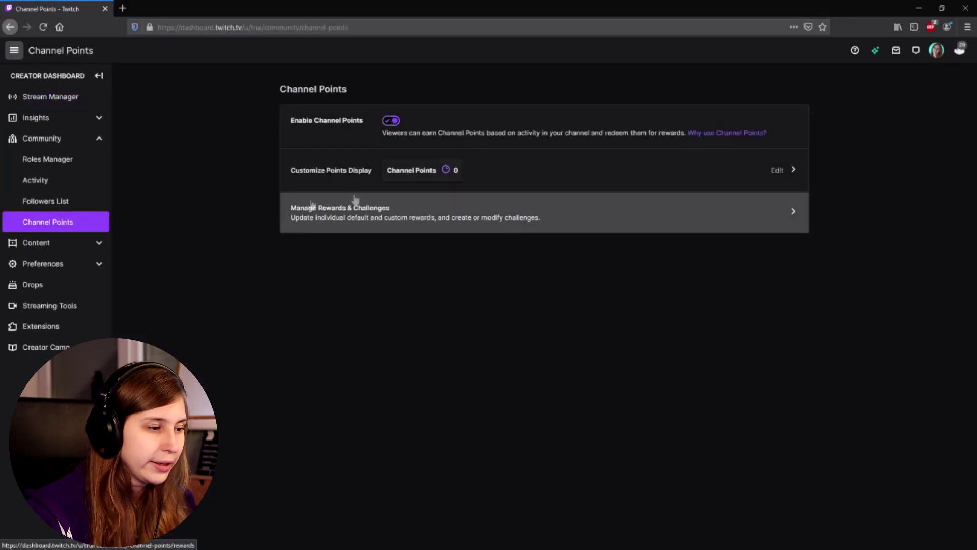
click(359, 224)
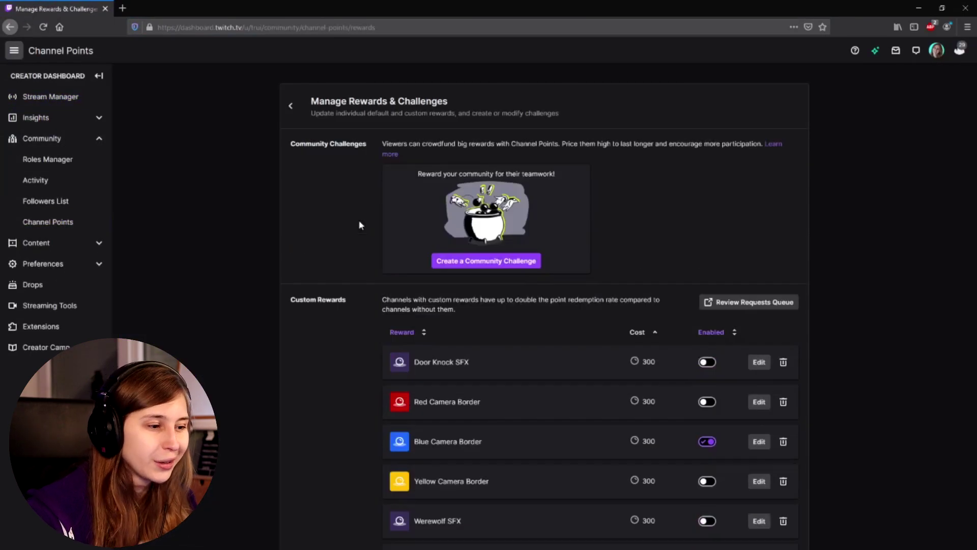
- Find the custom reward Make Trui Sound High-Pitched, open it for editing and select its full reward name
scroll(376, 226, down, 7)
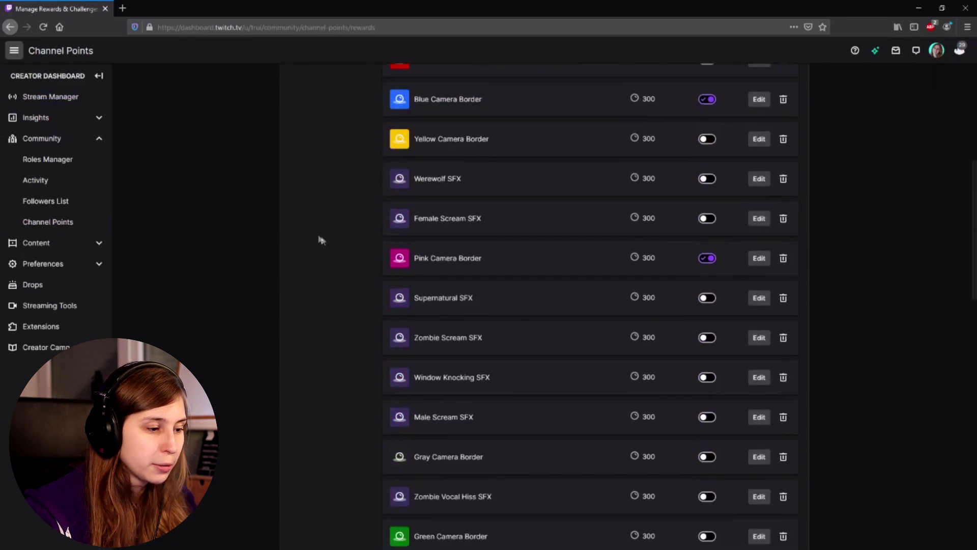
scroll(308, 214, down, 12)
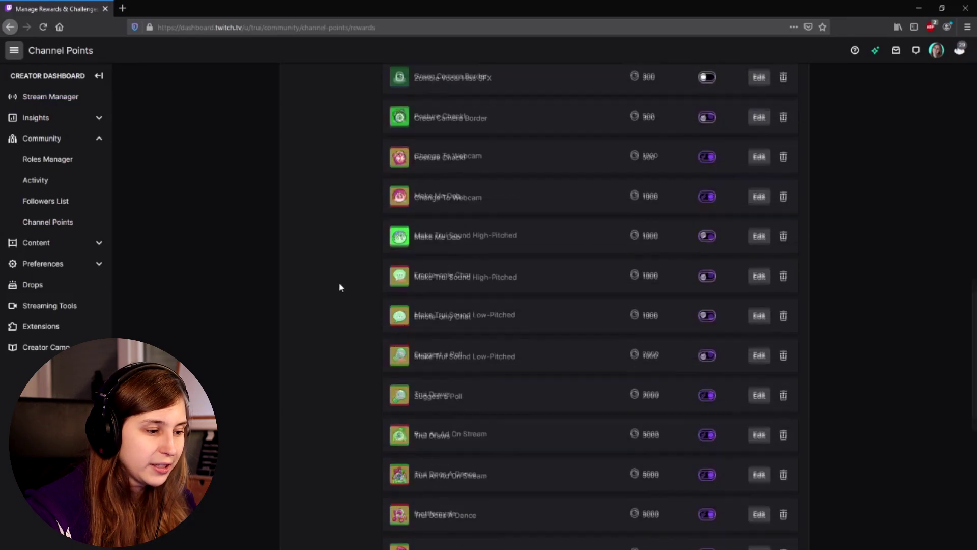
scroll(340, 287, down, 5)
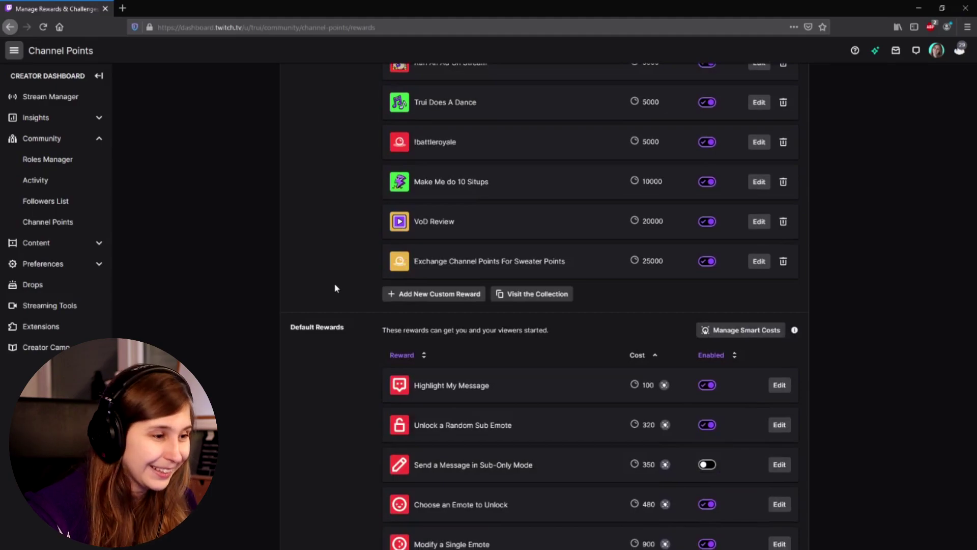
scroll(336, 286, up, 7)
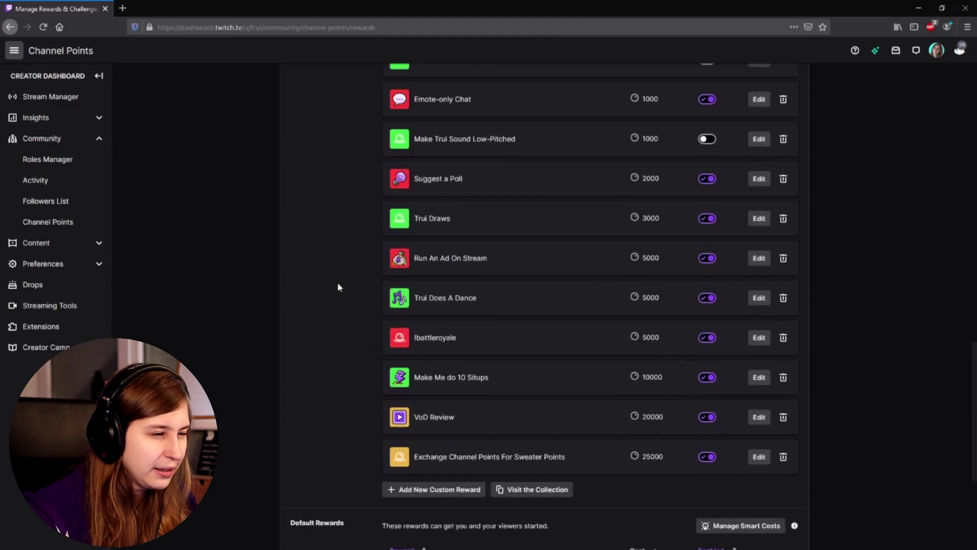
scroll(340, 288, up, 1)
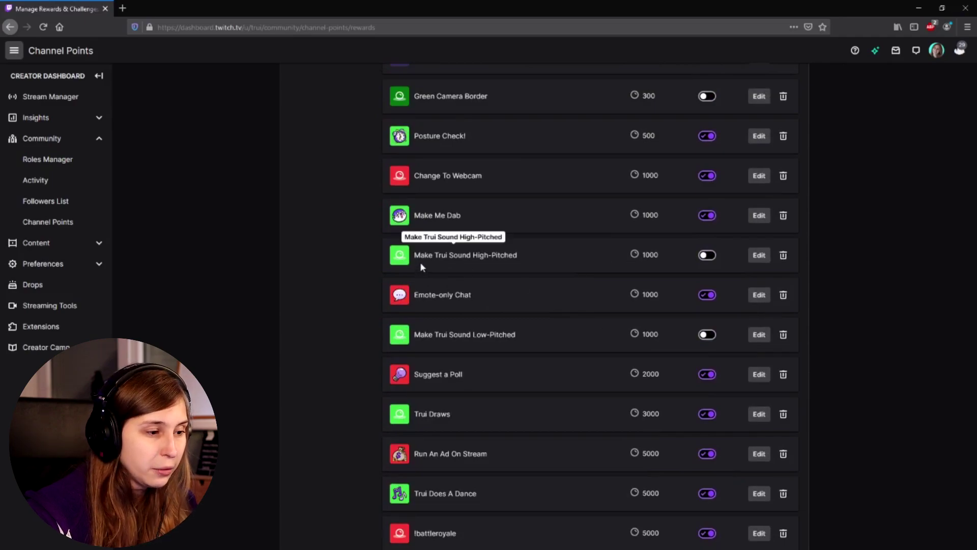
click(759, 255)
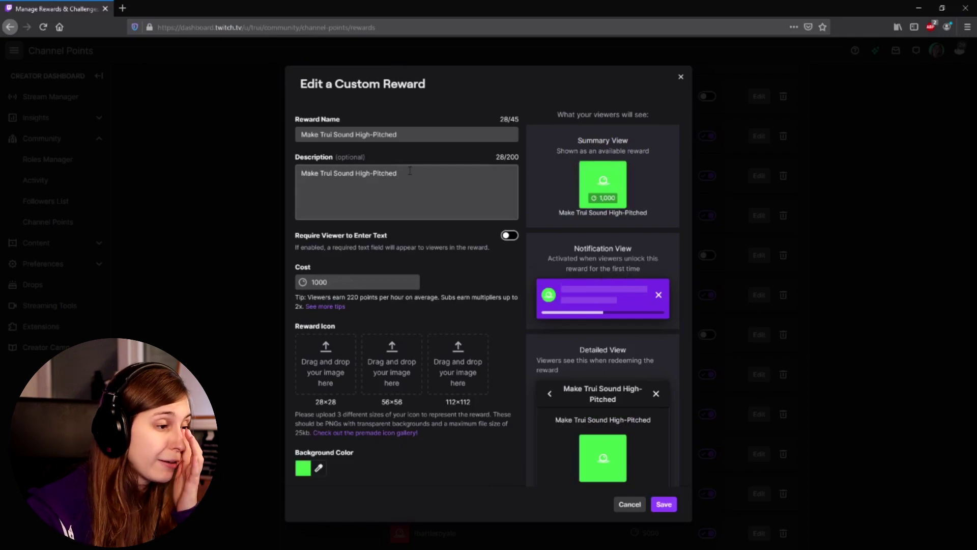
click(420, 134)
drag(419, 134, 306, 134)
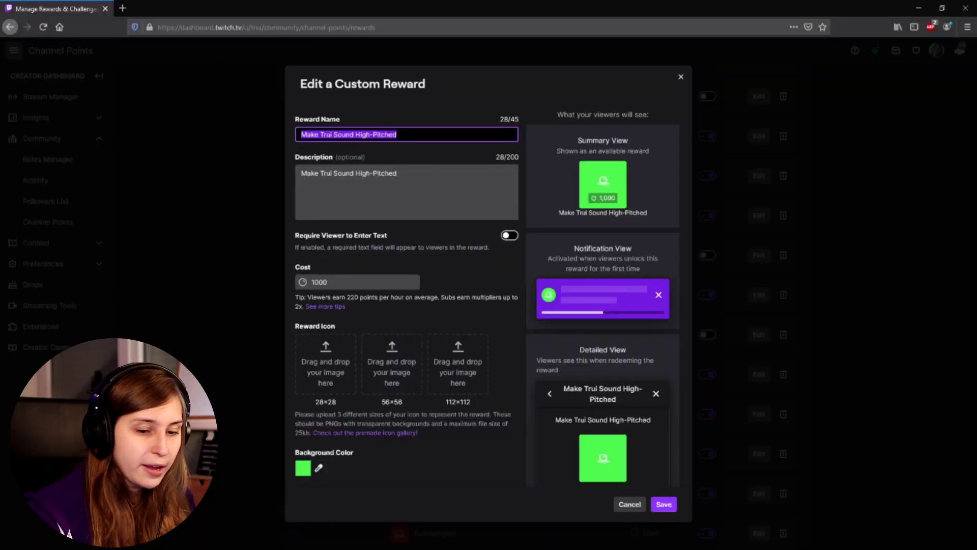
- In LioranBoard Receiver, add a Point Redeem Twitch trigger named Make Trui Sound High-Pitched to the high-pitch button
key(alt+Tab)
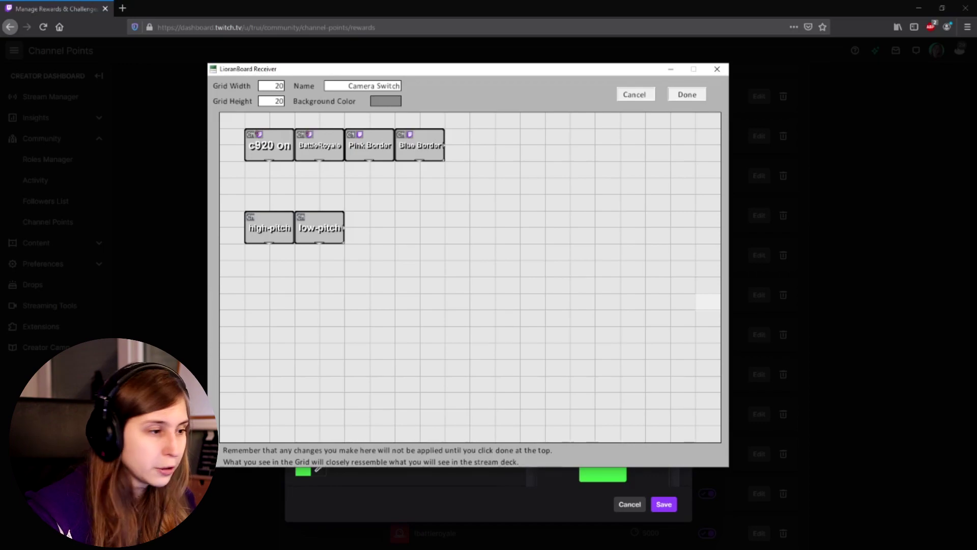
right_click(275, 234)
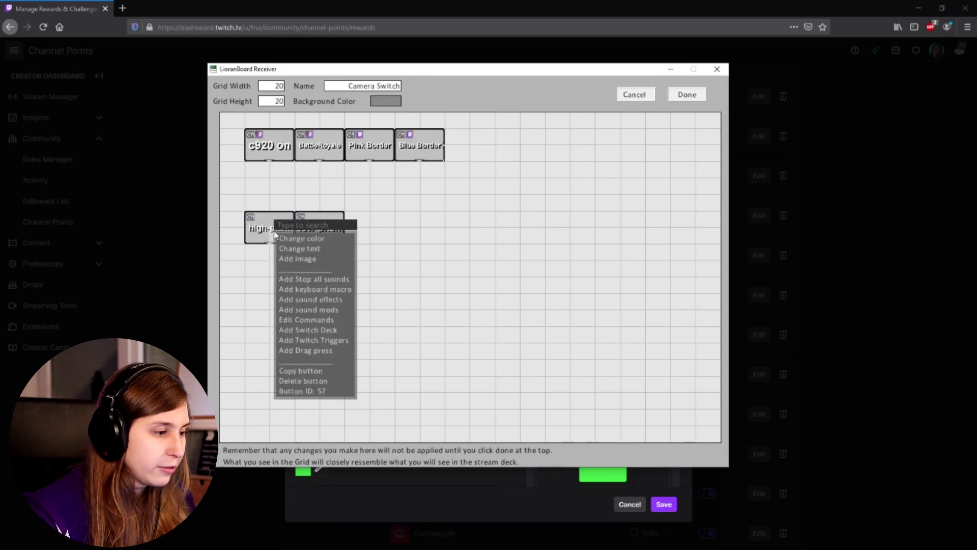
click(348, 341)
click(465, 234)
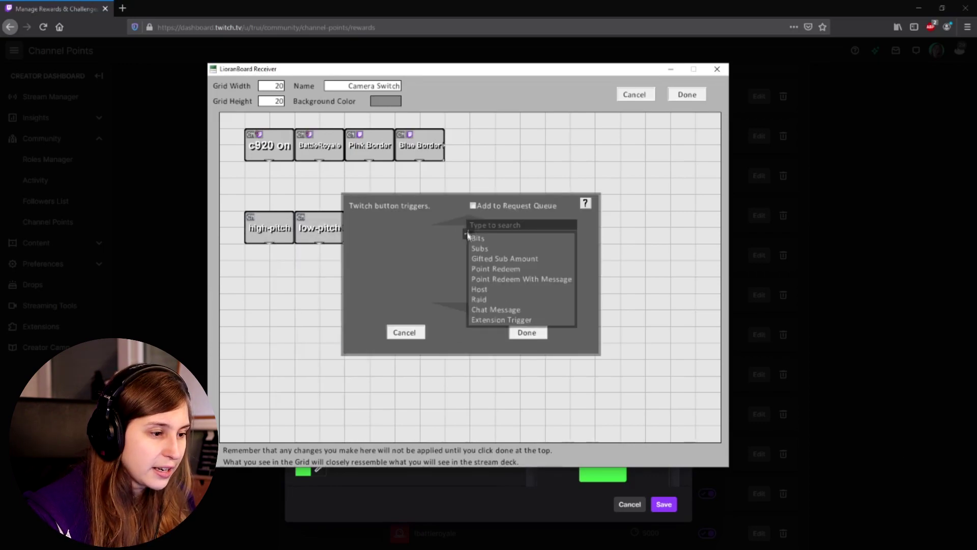
click(495, 270)
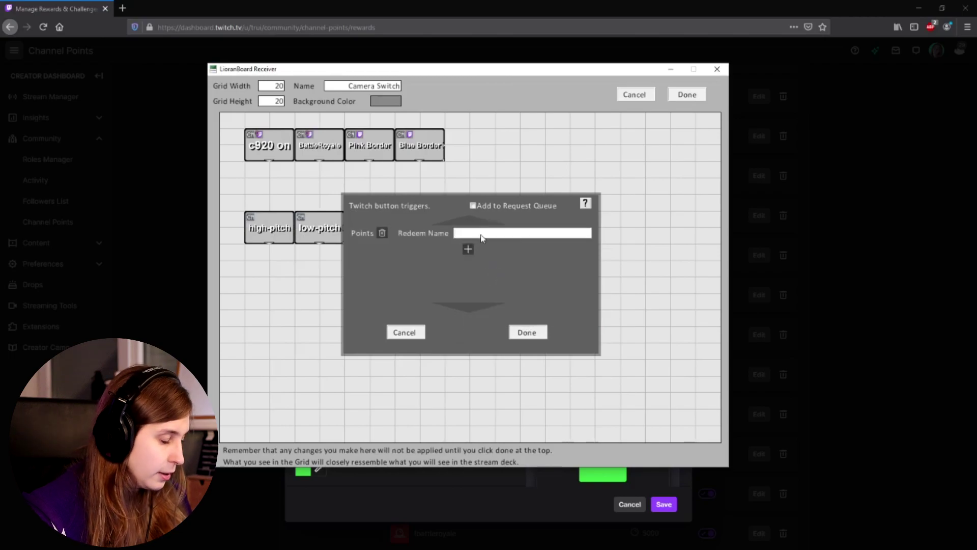
text(Make Trui Sound High-Pitched)
click(527, 340)
- Return to the Twitch dashboard, close the reward editor and locate where new custom rewards are added
click(343, 5)
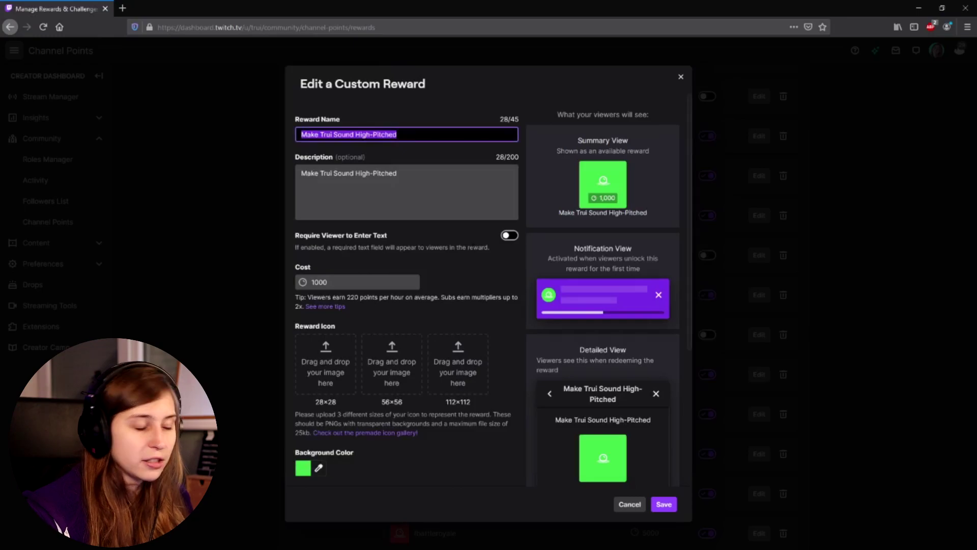
click(432, 194)
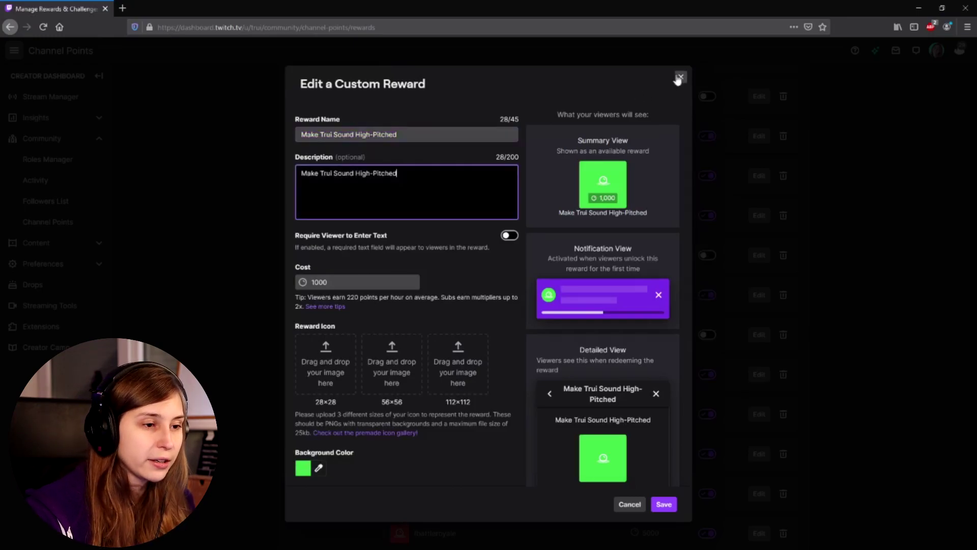
click(678, 78)
scroll(502, 253, down, 8)
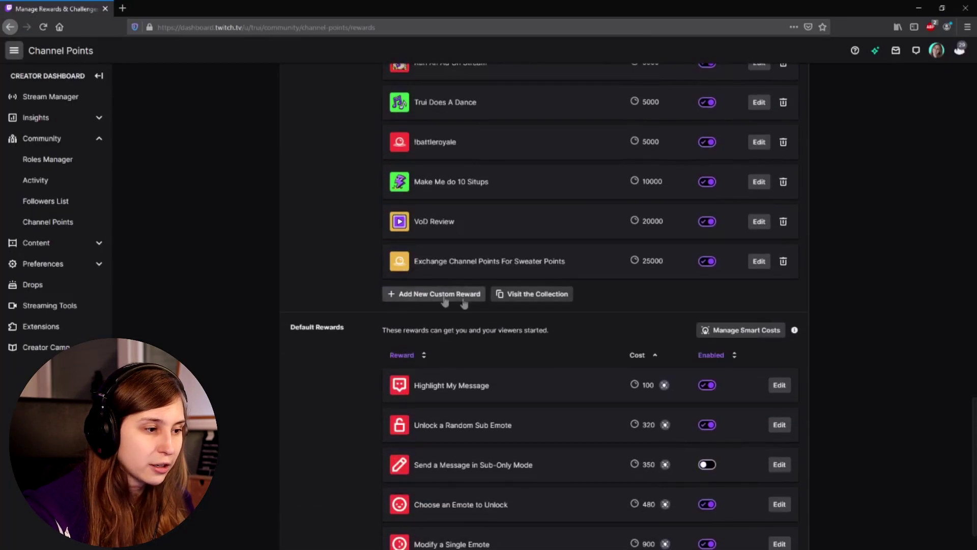
scroll(448, 285, up, 7)
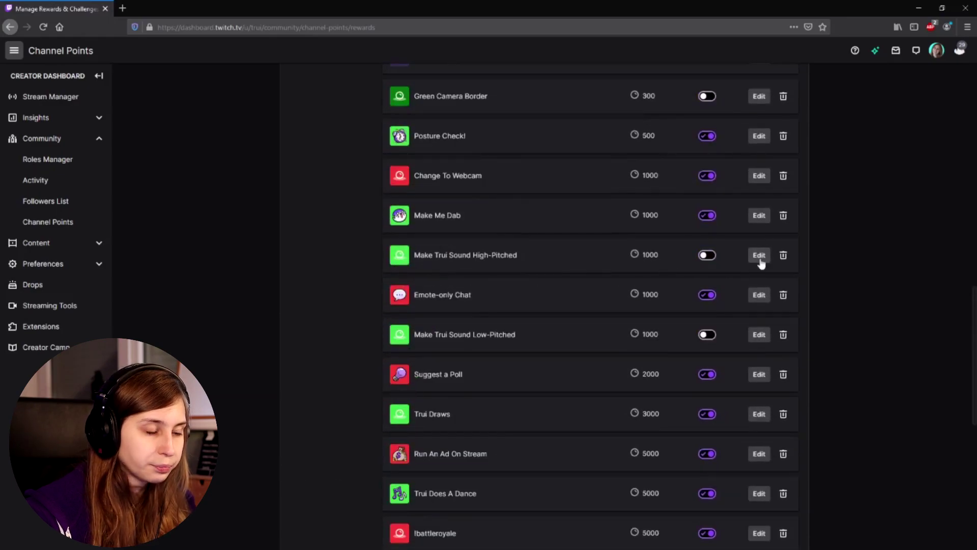
- Reopen the Make Trui Sound High-Pitched reward, review its cooldown and limit settings, and save it
click(759, 257)
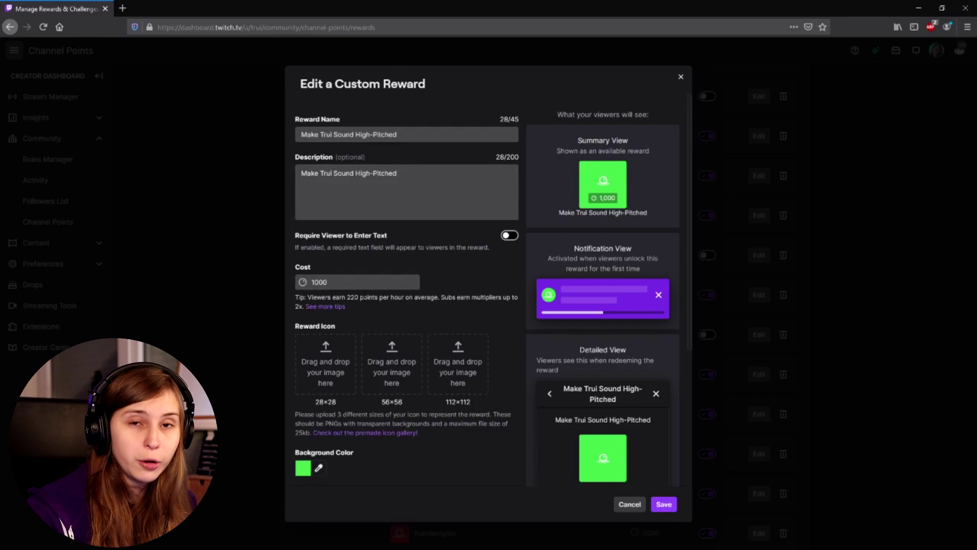
scroll(440, 269, down, 4)
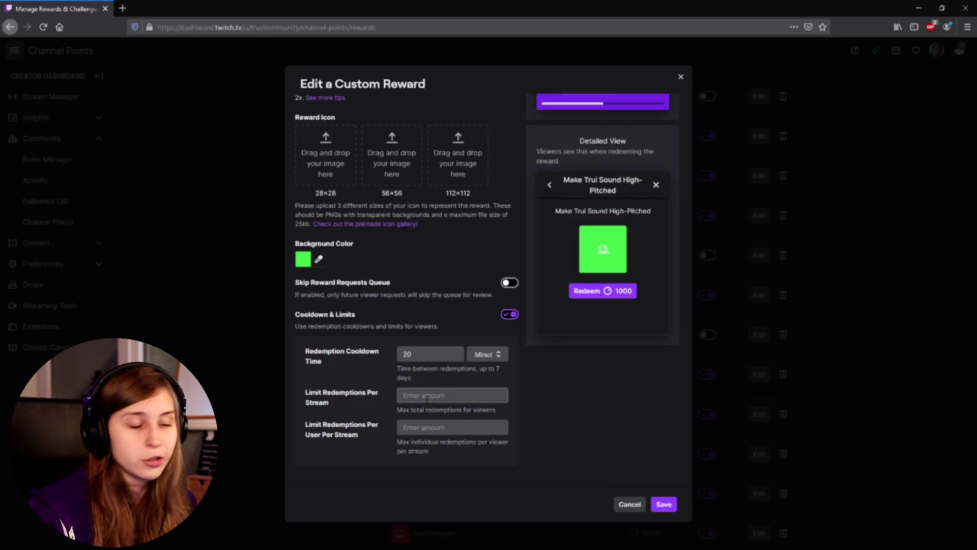
click(661, 503)
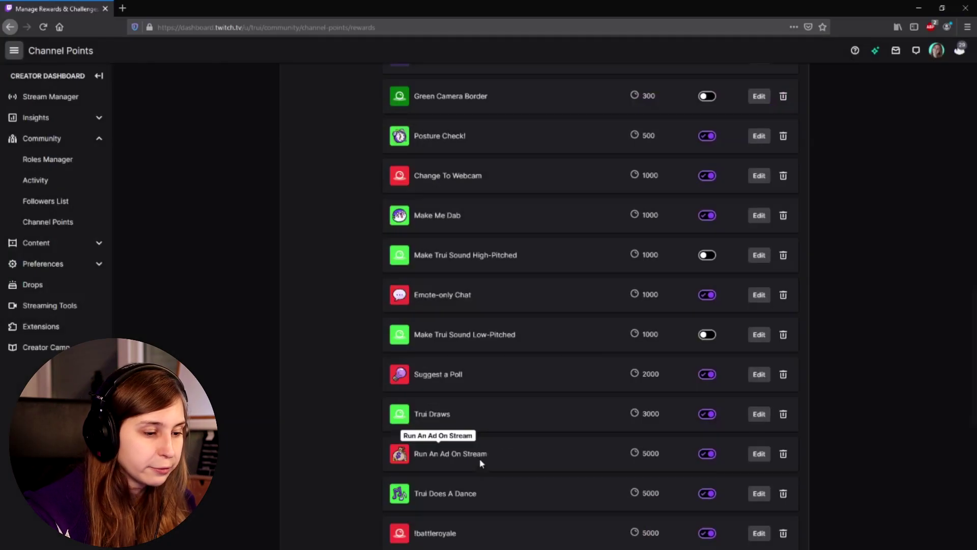
- Open the Make Trui Sound Low-Pitched reward for editing and copy its reward name
click(755, 338)
drag(402, 134, 280, 142)
key(ctrl+c)
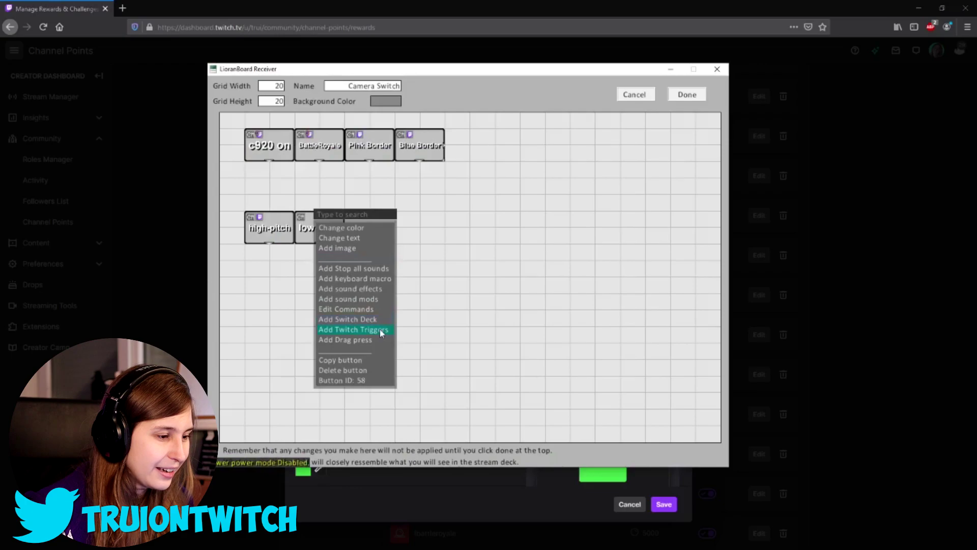
- In LioranBoard Receiver, add a Point Redeem Twitch trigger named Make Trui Sound Low-Pitched to the low-pitch button
click(381, 330)
click(468, 233)
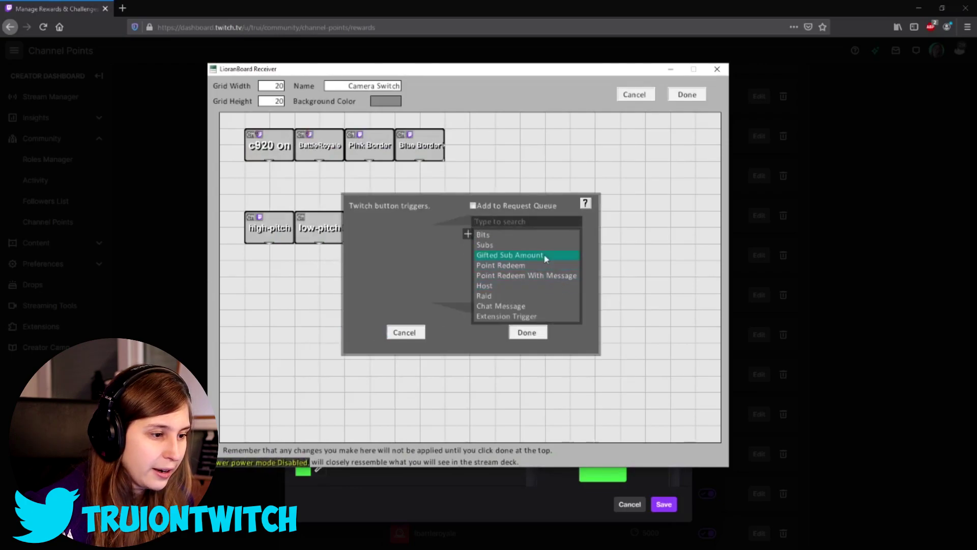
click(543, 265)
click(484, 234)
key(ctrl+v)
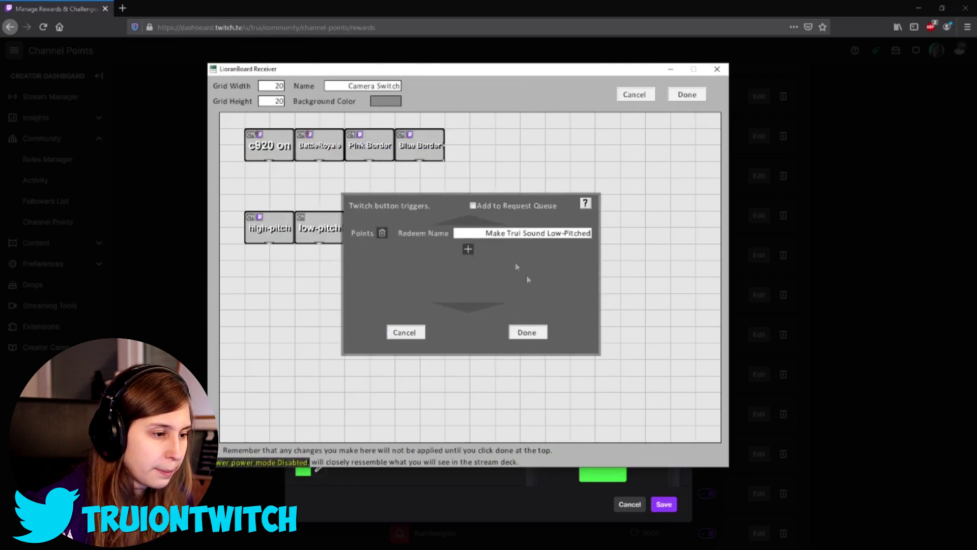
click(527, 333)
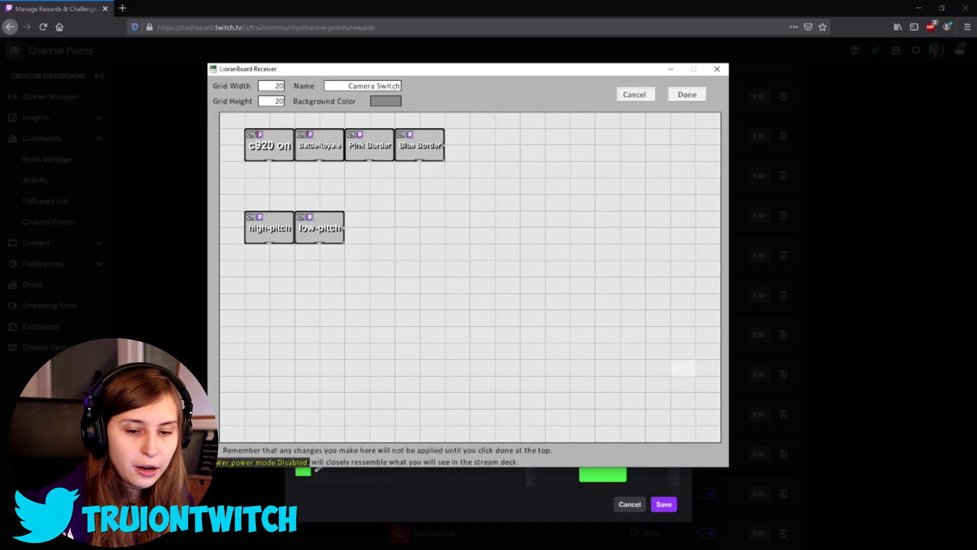
- Back in the Twitch dashboard, save the low-pitched reward and enable both the high-pitched and low-pitched rewards
click(784, 216)
click(663, 504)
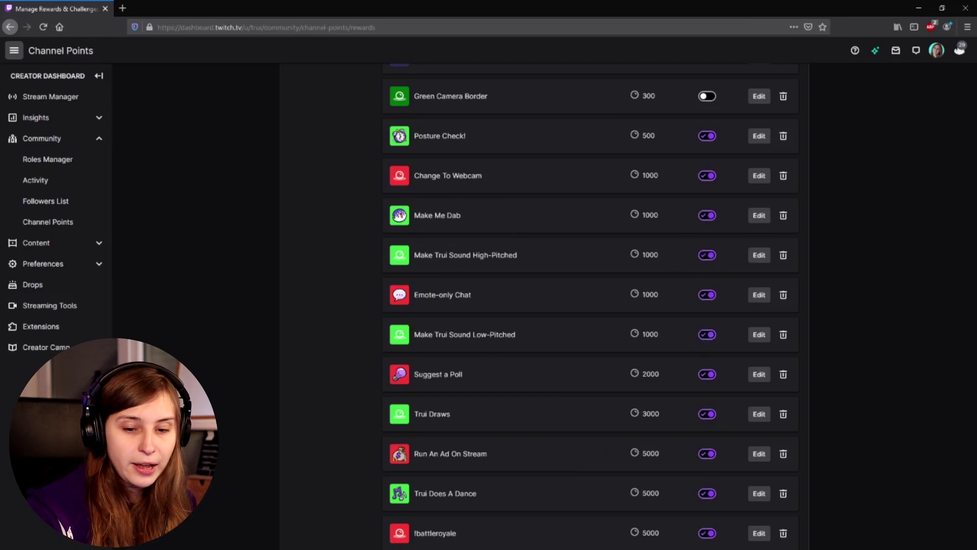
- Switch to LioranBoard Receiver and apply the changes made to the Camera Switch deck
key(alt+Tab)
click(680, 97)
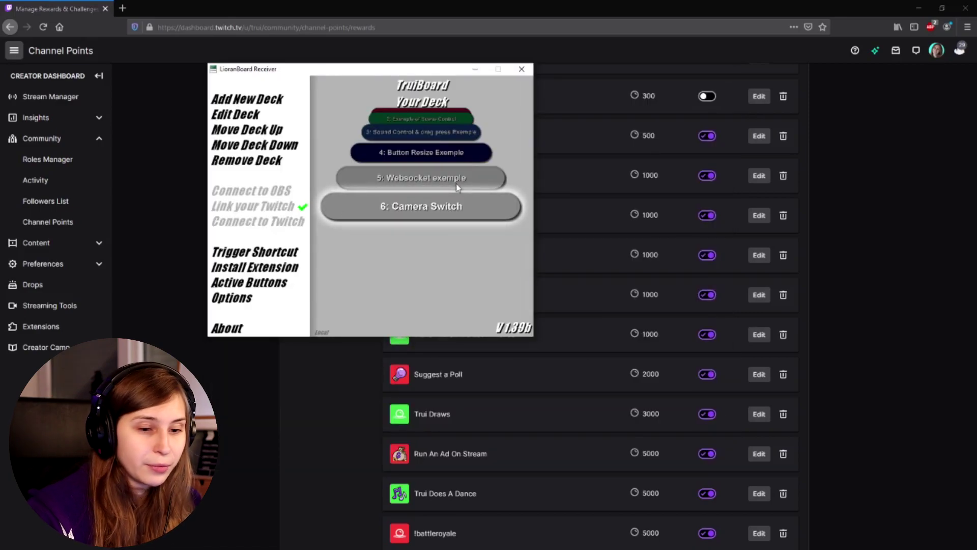
click(35, 101)
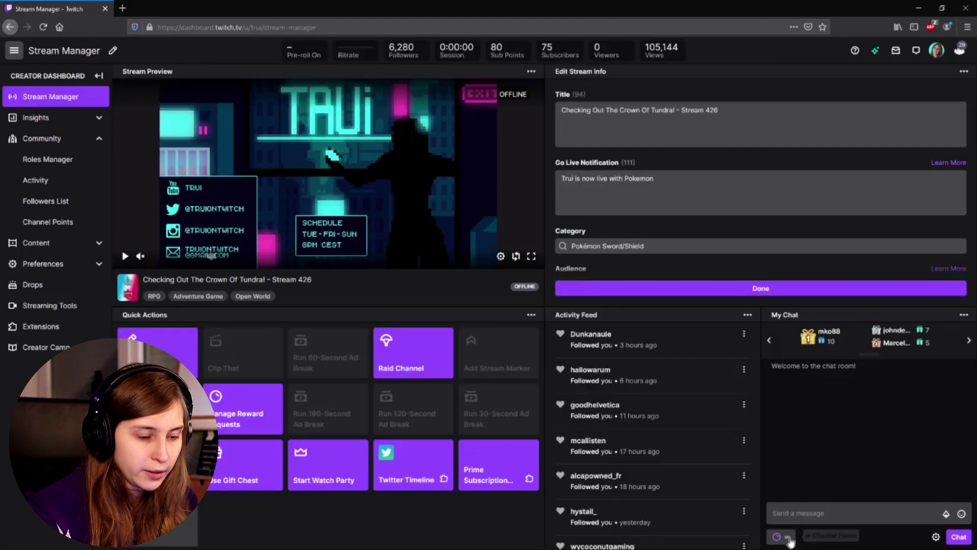
click(779, 536)
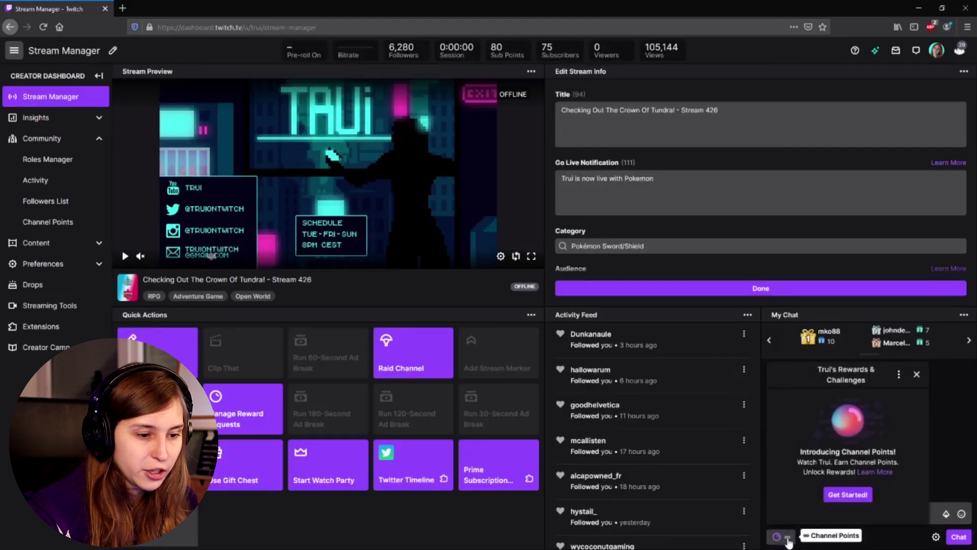
click(916, 374)
- Open the streamer's own Twitch channel page in a separate muted tab and show its stream chat
click(940, 53)
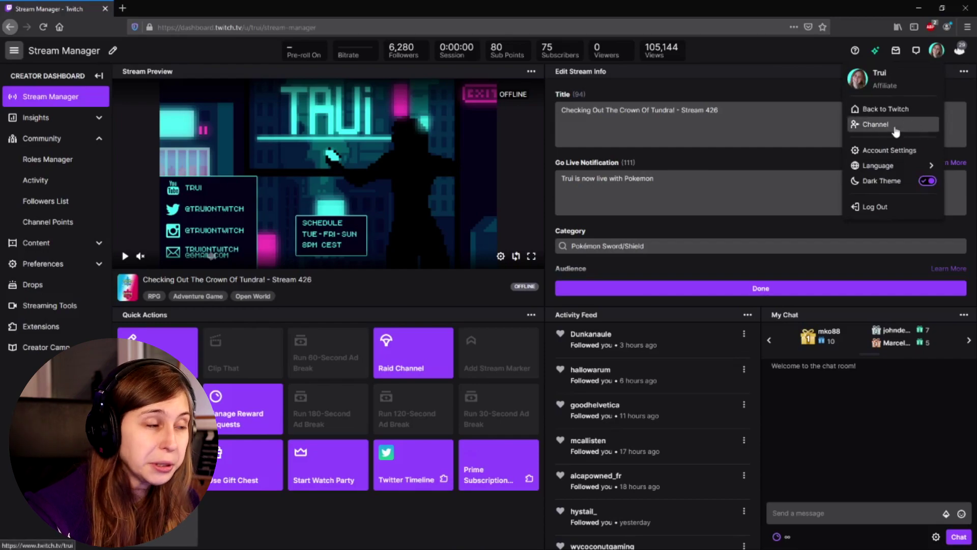
click(906, 124)
click(159, 11)
right_click(160, 12)
key(Escape)
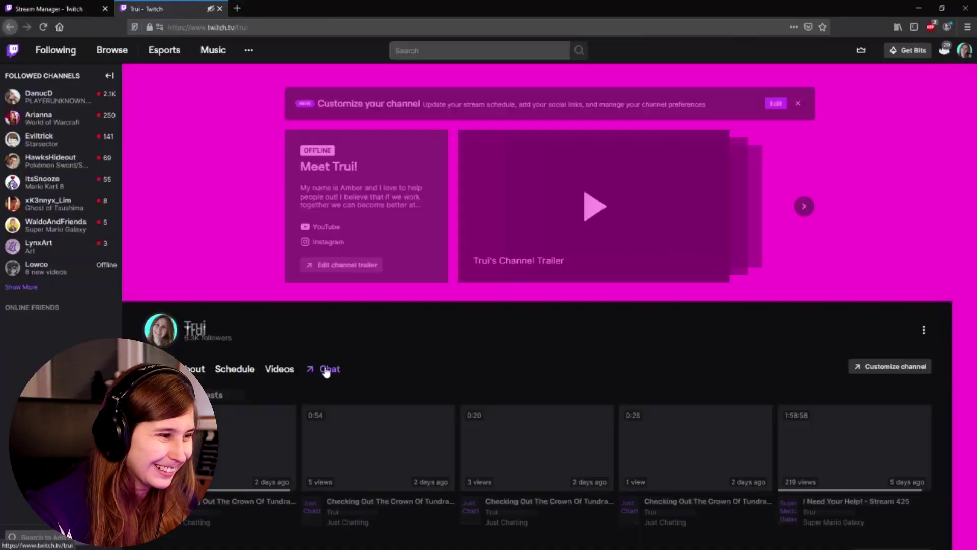
click(326, 370)
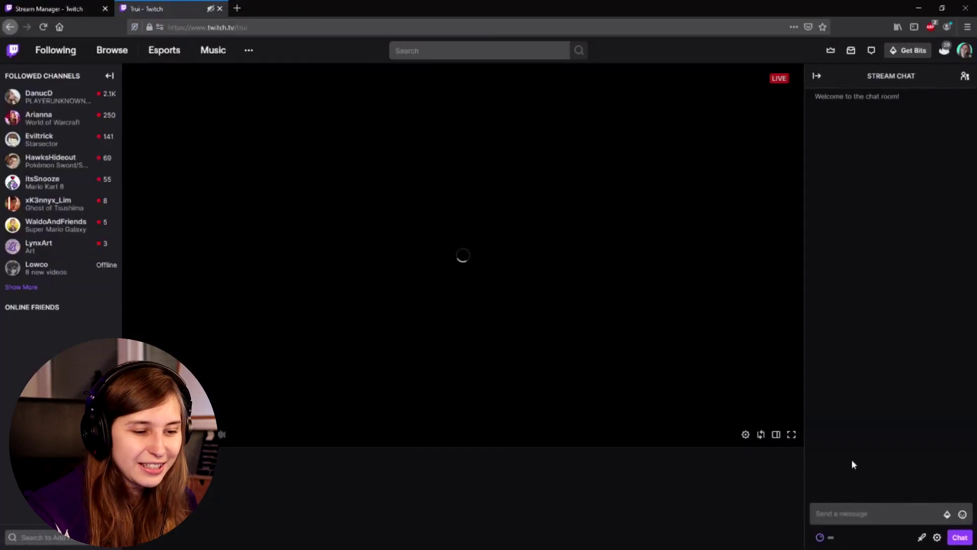
- Find the Make Trui Sound High-Pitched reward among the chat's channel point rewards and redeem it for 1,000 points
click(830, 540)
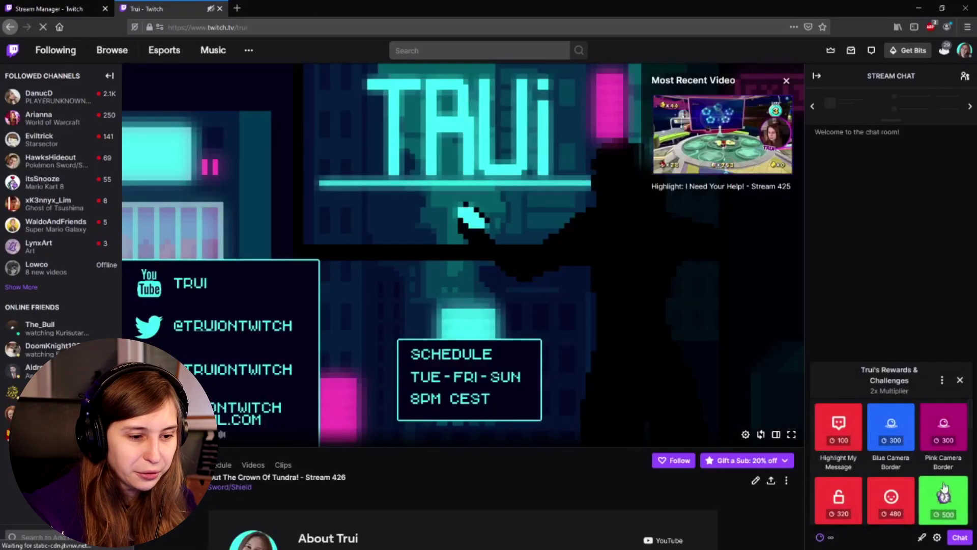
scroll(936, 478, down, 2)
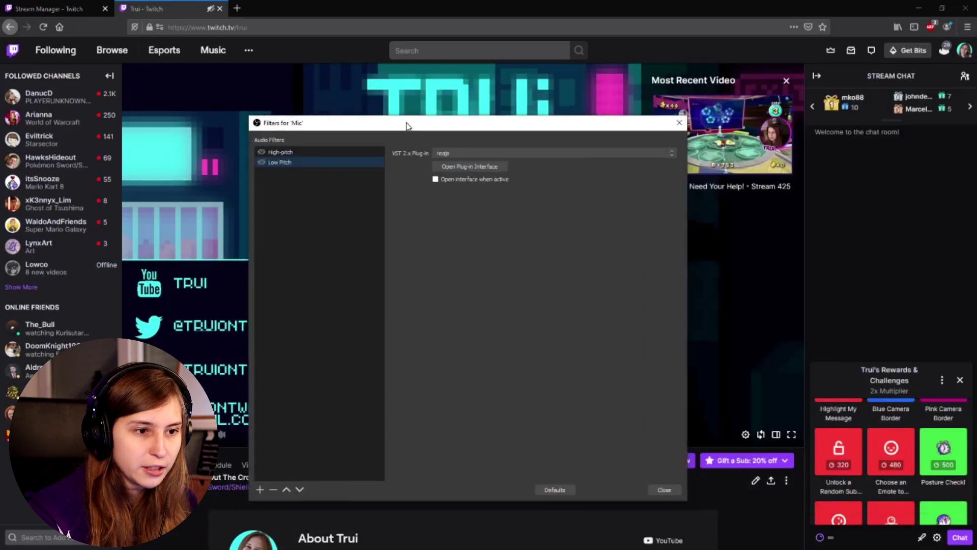
scroll(890, 458, down, 5)
scroll(975, 443, down, 3)
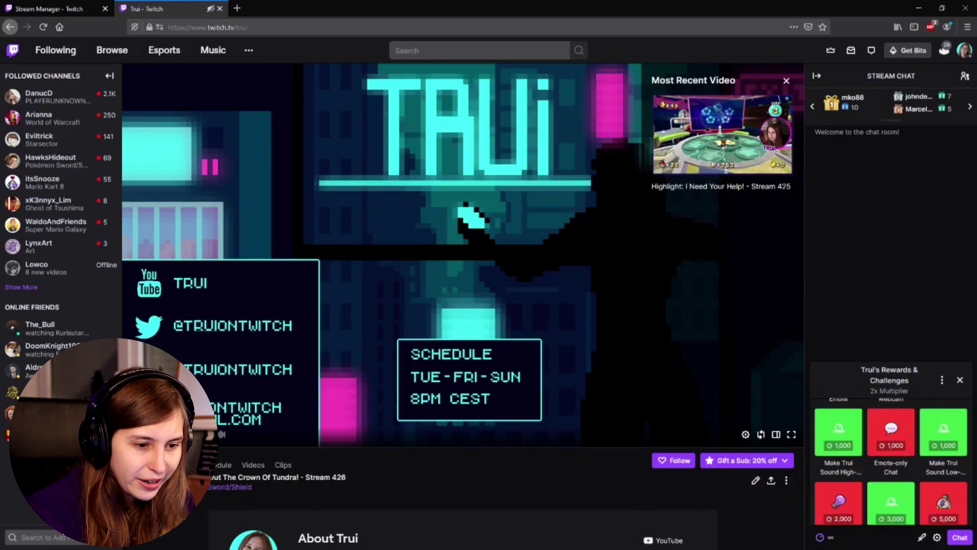
scroll(975, 443, up, 2)
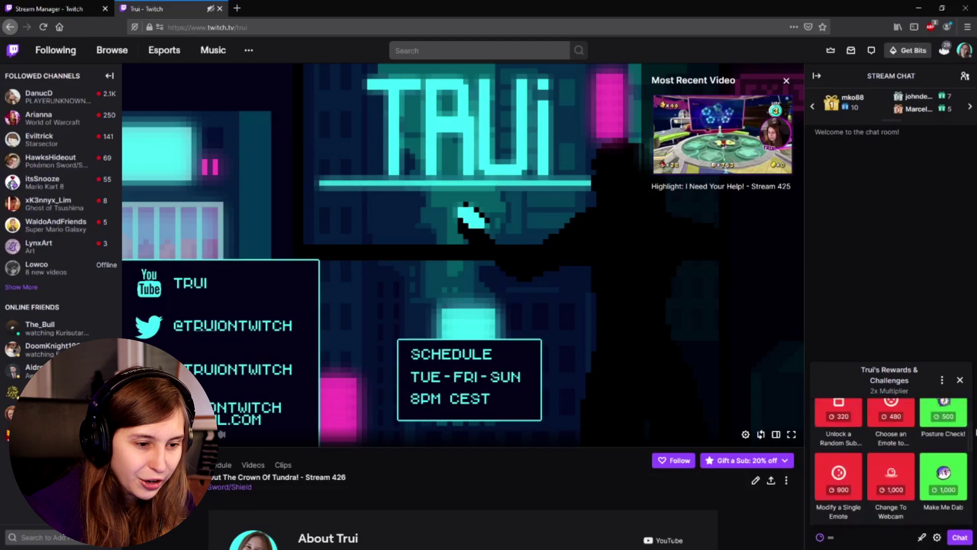
scroll(975, 432, up, 3)
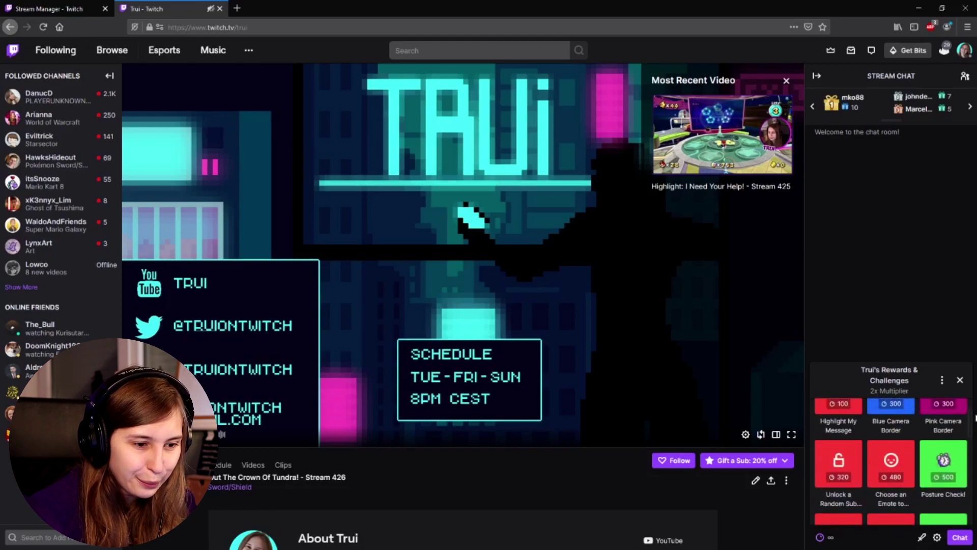
scroll(973, 420, down, 3)
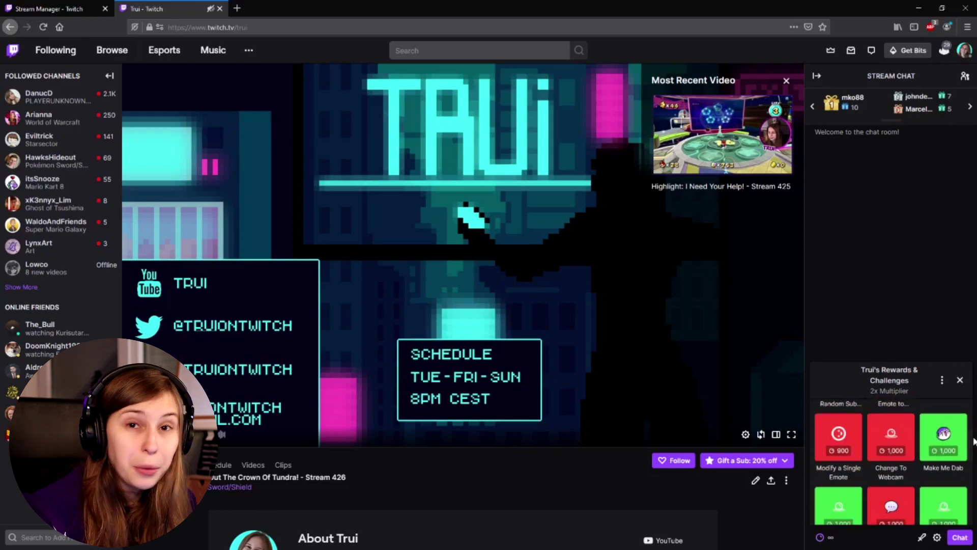
scroll(973, 440, down, 2)
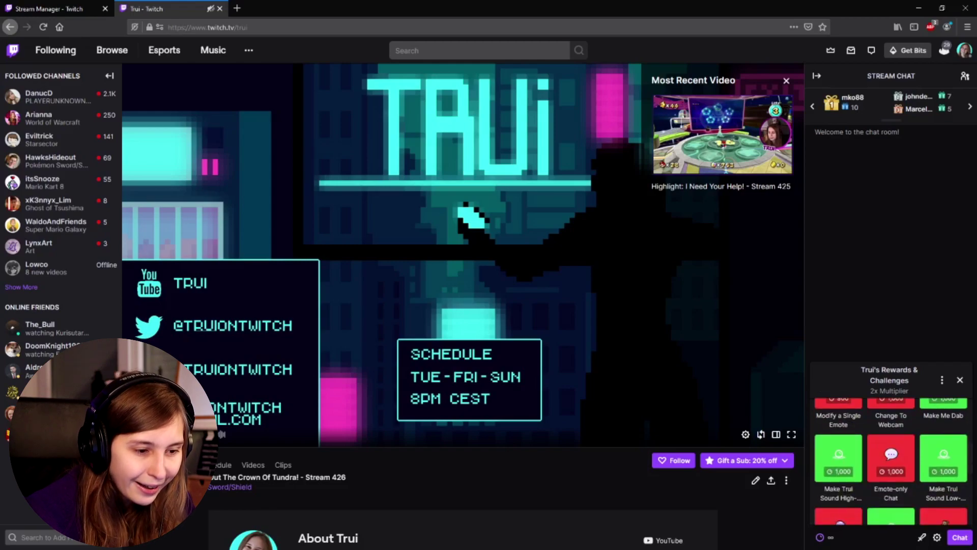
scroll(890, 458, down, 2)
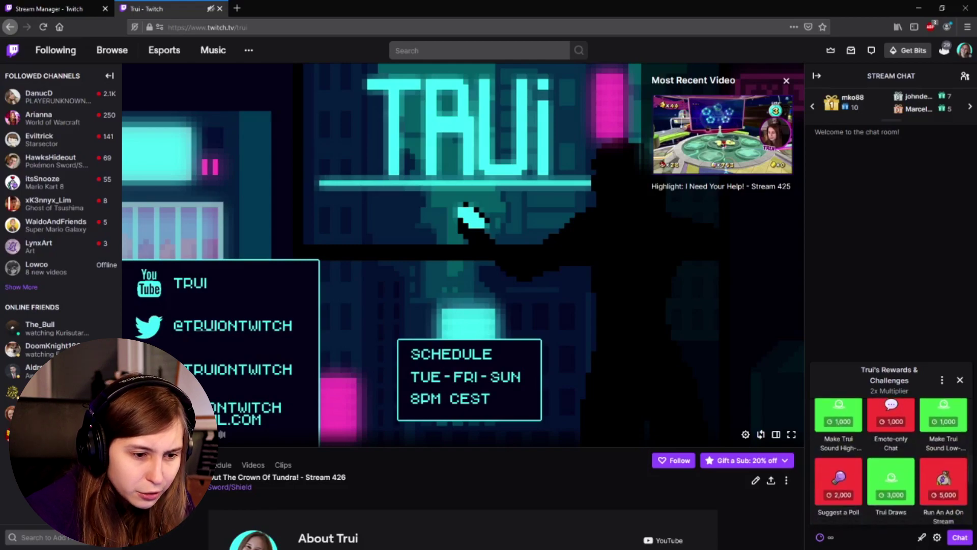
scroll(893, 460, down, 1)
scroll(890, 458, up, 1)
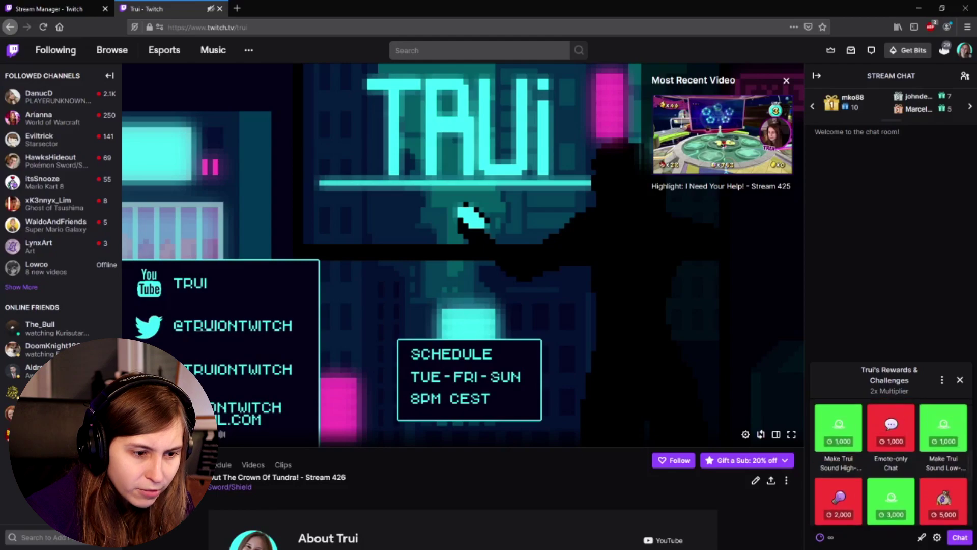
click(838, 430)
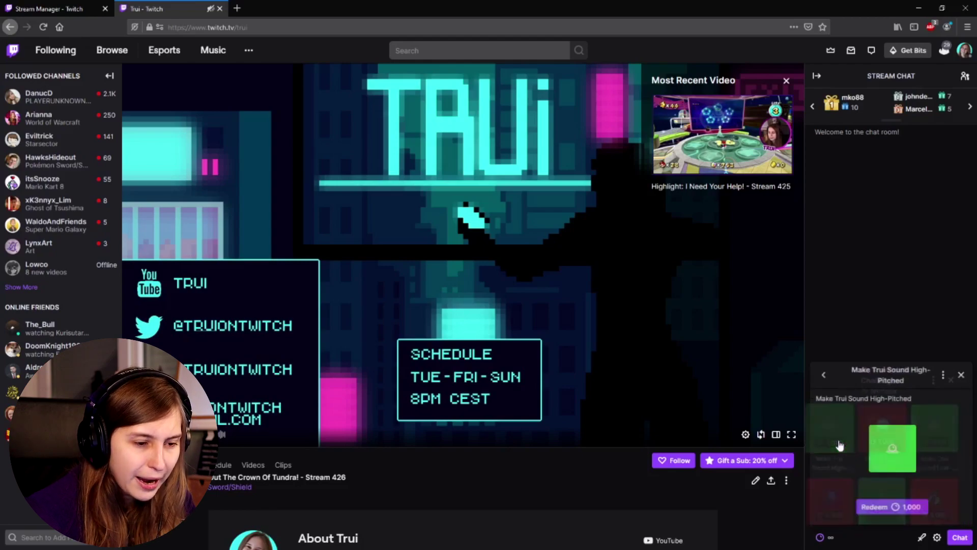
click(896, 510)
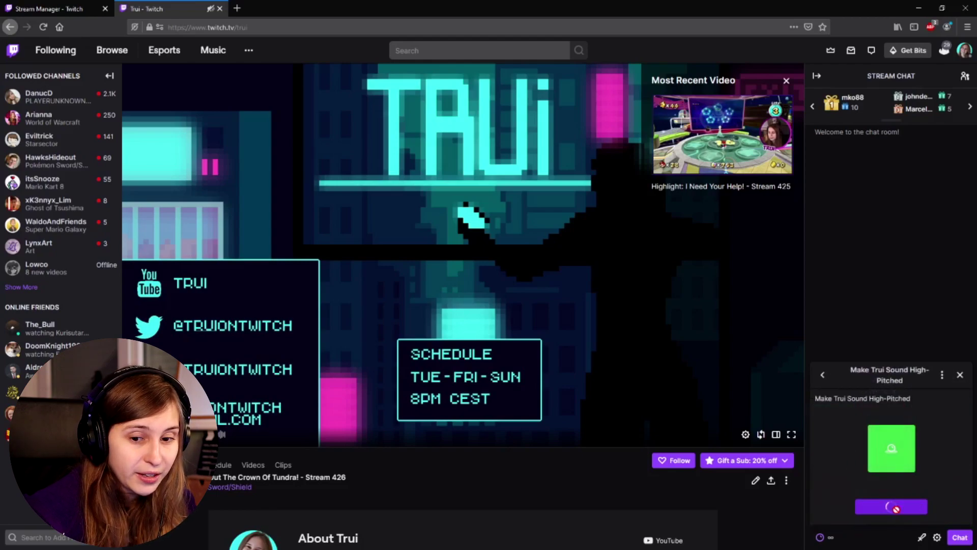